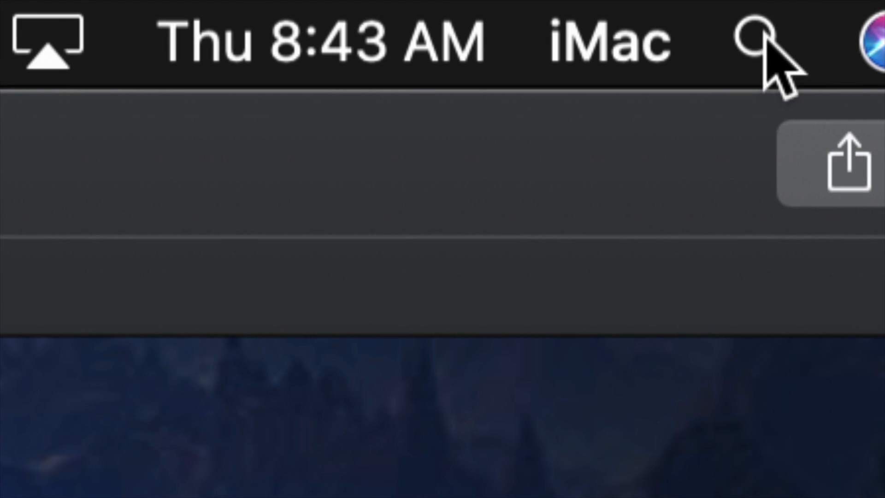
Find Disk Utility with a Spotlight search for "disk" and open it
{"action": "left_click", "coordinate": [756, 41]}
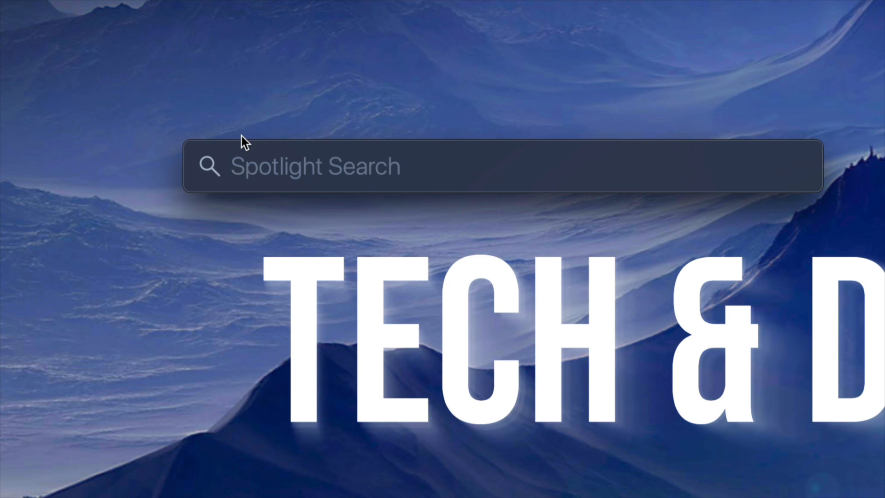
{"action": "type", "text": "disk"}
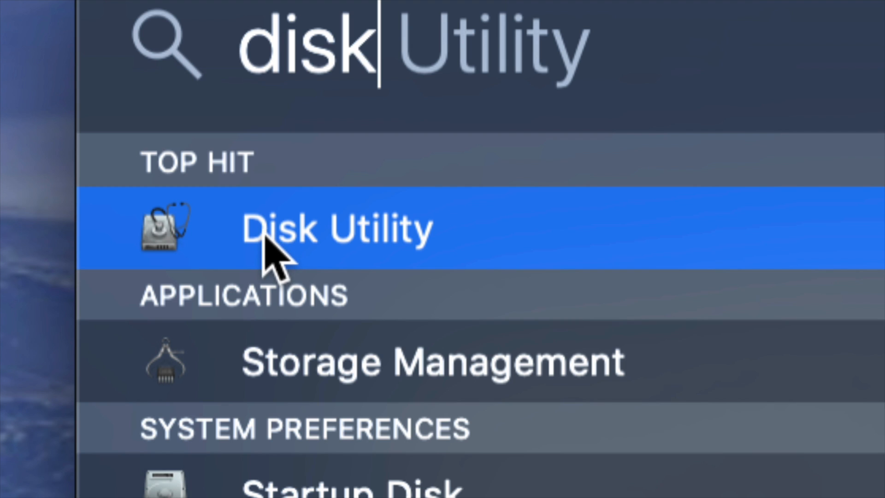
{"action": "left_click", "coordinate": [353, 229]}
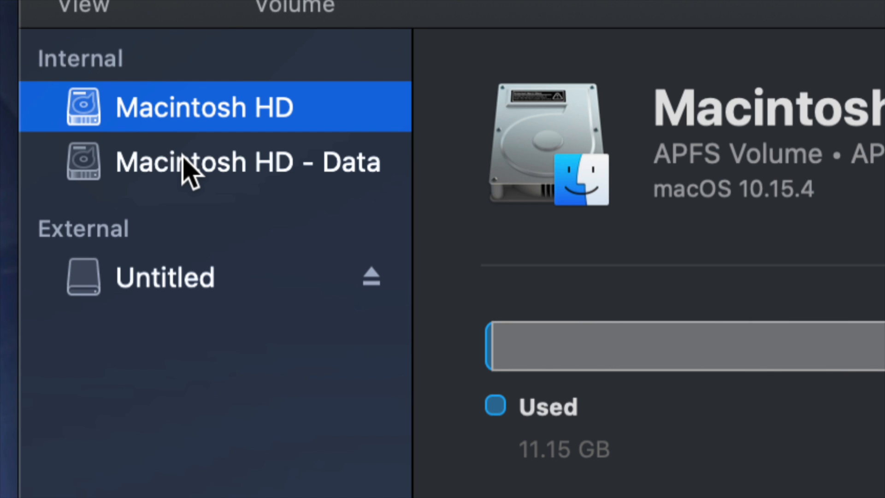
Show all devices in the sidebar and select the external WD Elements drive instead of its Untitled volume
{"action": "left_click", "coordinate": [158, 277]}
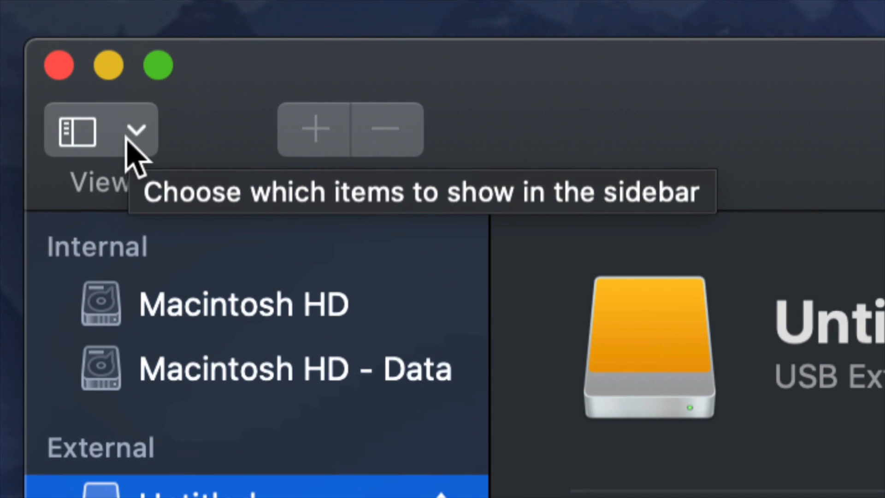
{"action": "left_click", "coordinate": [128, 139]}
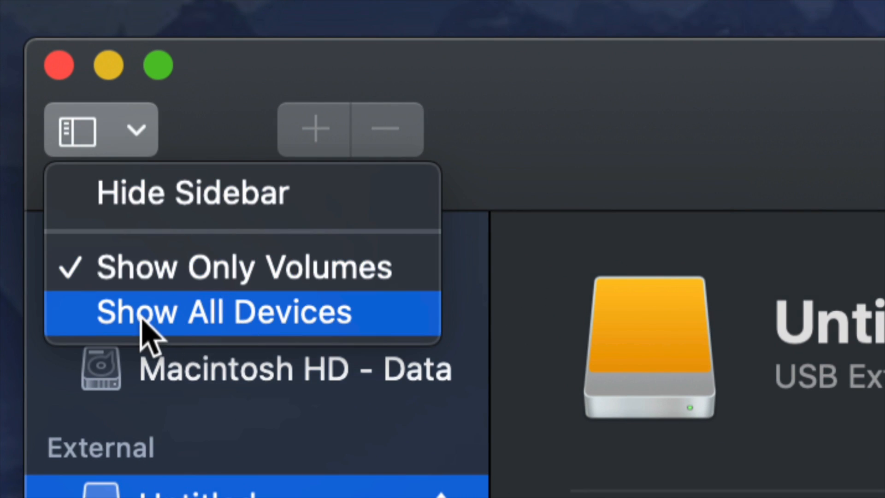
{"action": "left_click", "coordinate": [249, 318]}
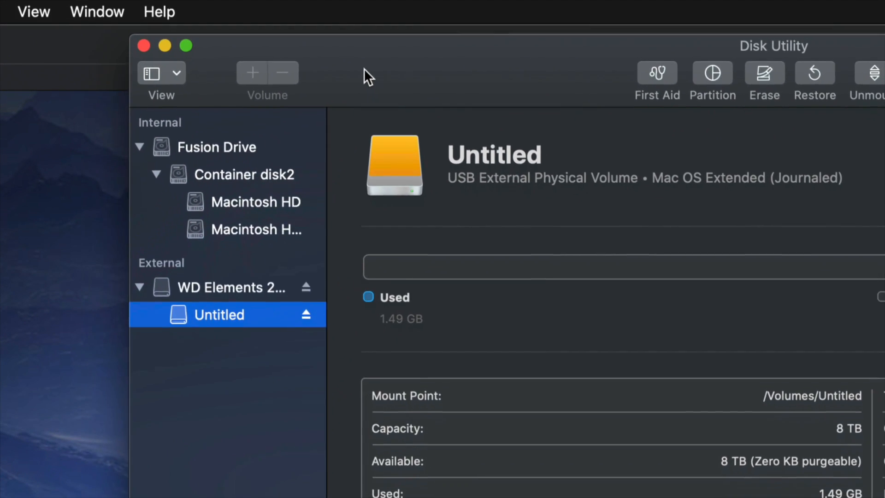
{"action": "left_click_drag", "start_coordinate": [363, 68], "coordinate": [319, 49]}
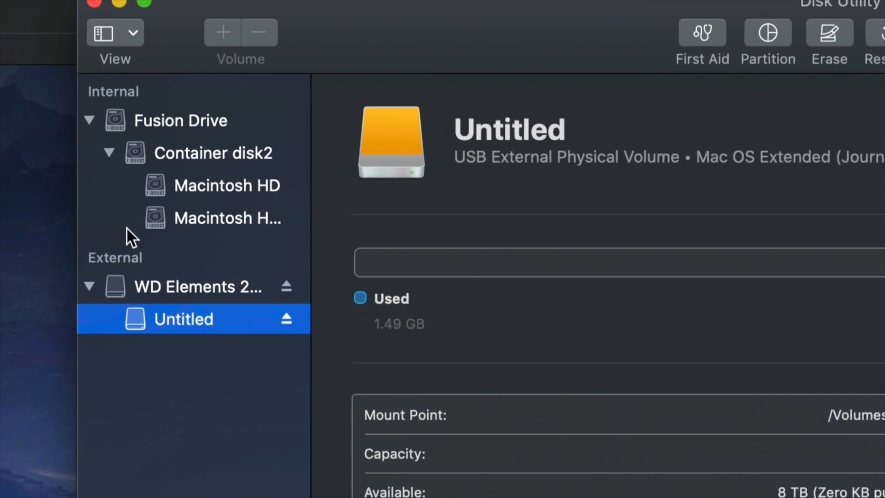
{"action": "mouse_move", "coordinate": [208, 257]}
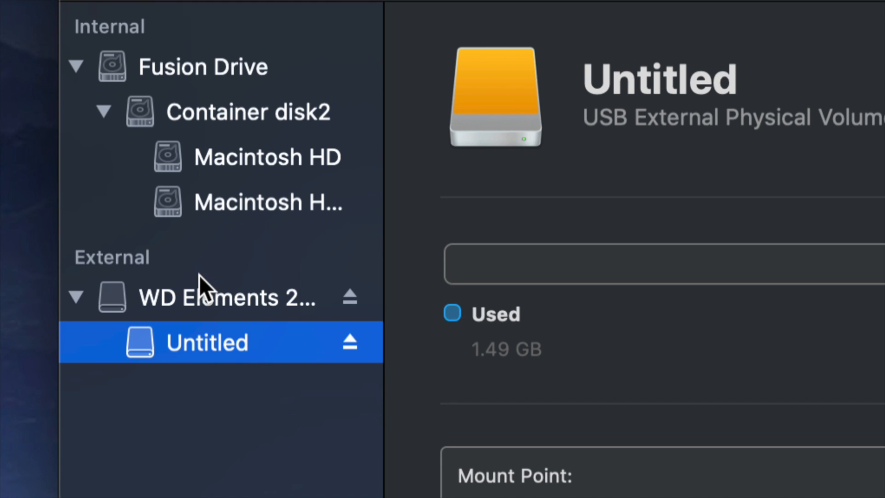
{"action": "left_click", "coordinate": [253, 298]}
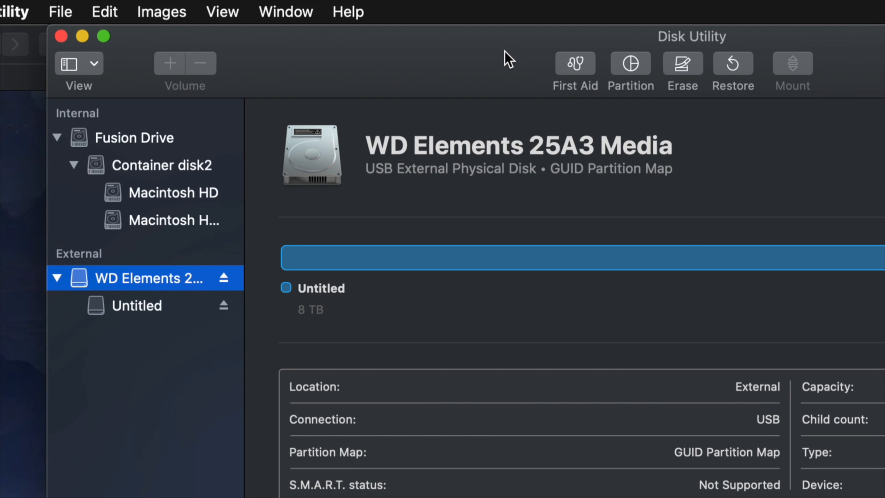
Set up an erase of the WD Elements drive with the ExFAT format and the GUID Partition Map scheme
{"action": "left_click_drag", "start_coordinate": [504, 50], "coordinate": [364, 51]}
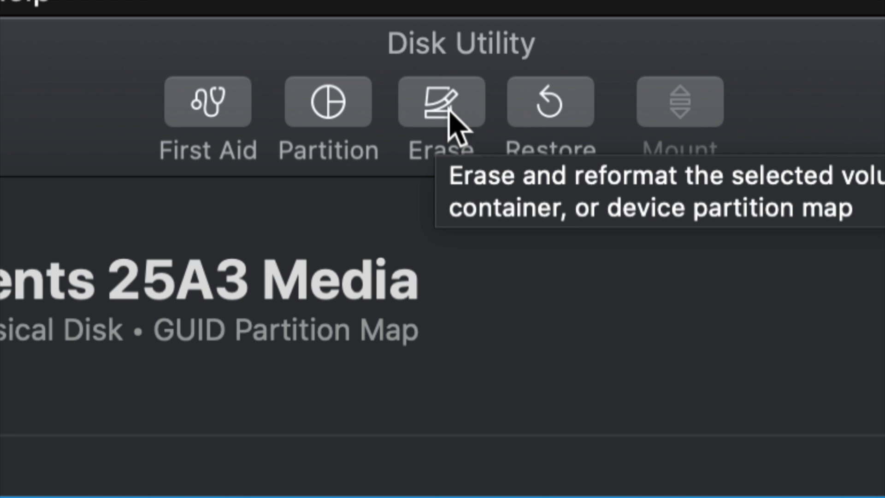
{"action": "left_click", "coordinate": [441, 106]}
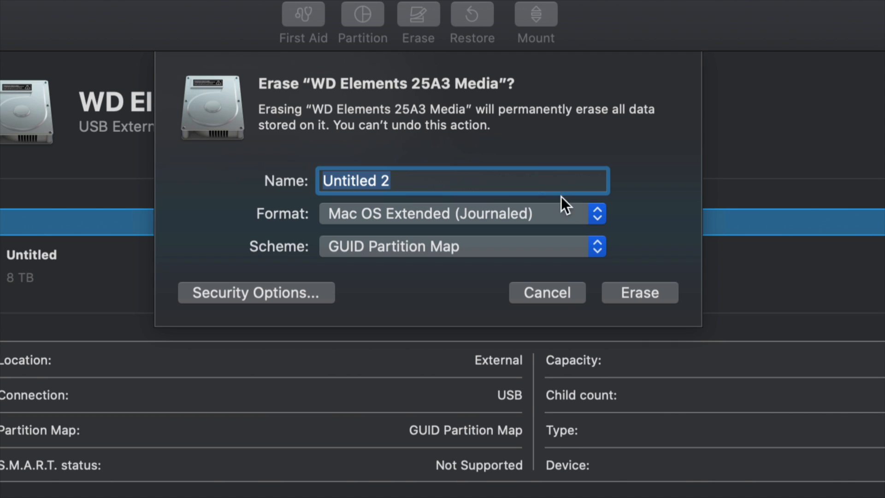
{"action": "left_click", "coordinate": [588, 212]}
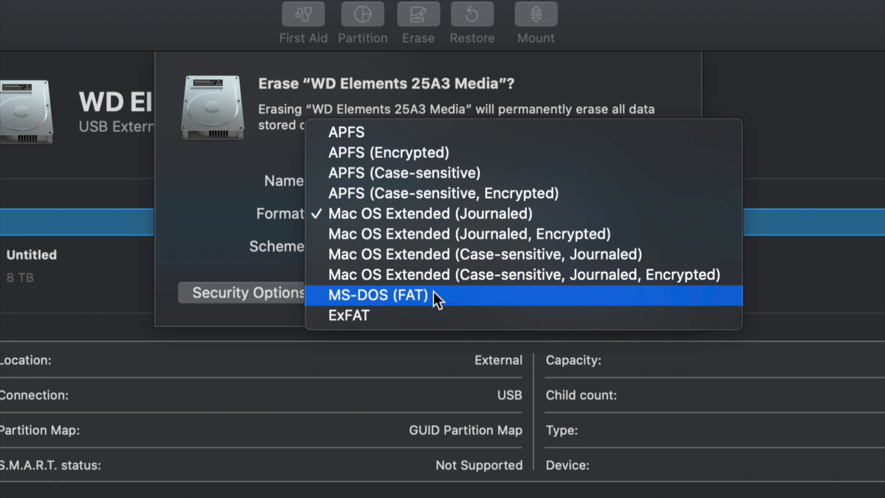
{"action": "left_click", "coordinate": [345, 315]}
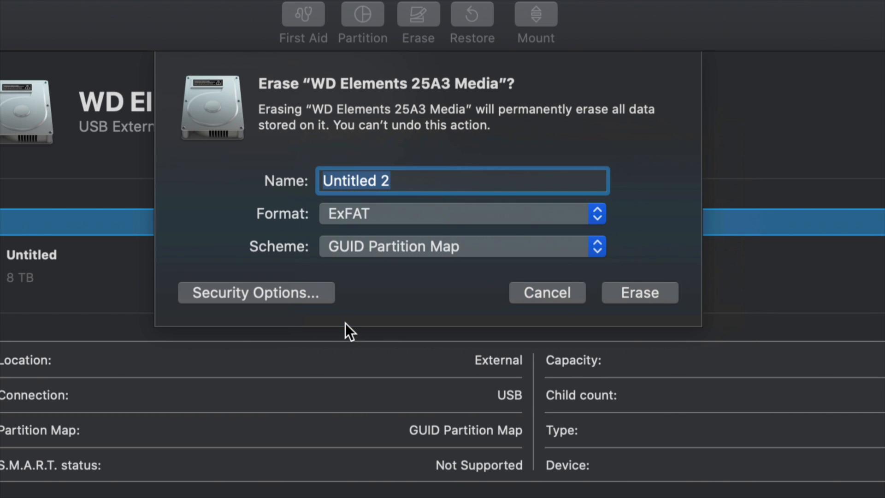
{"action": "left_click", "coordinate": [446, 249]}
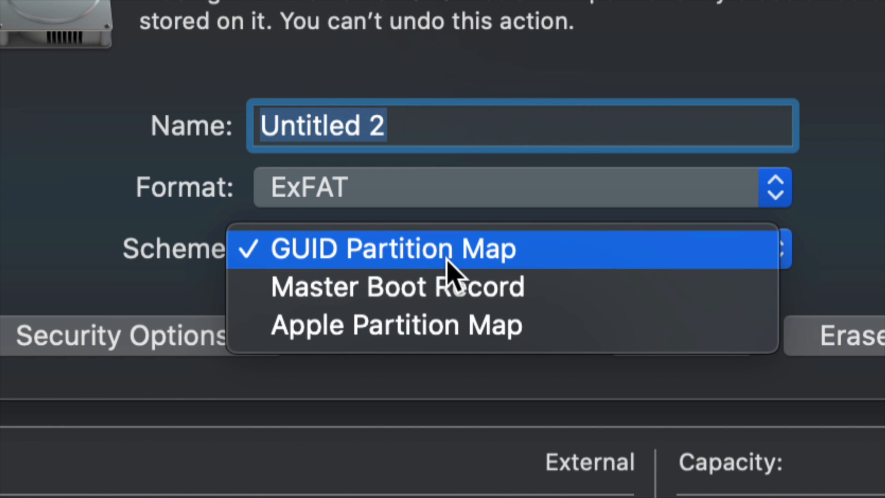
{"action": "left_click", "coordinate": [377, 257]}
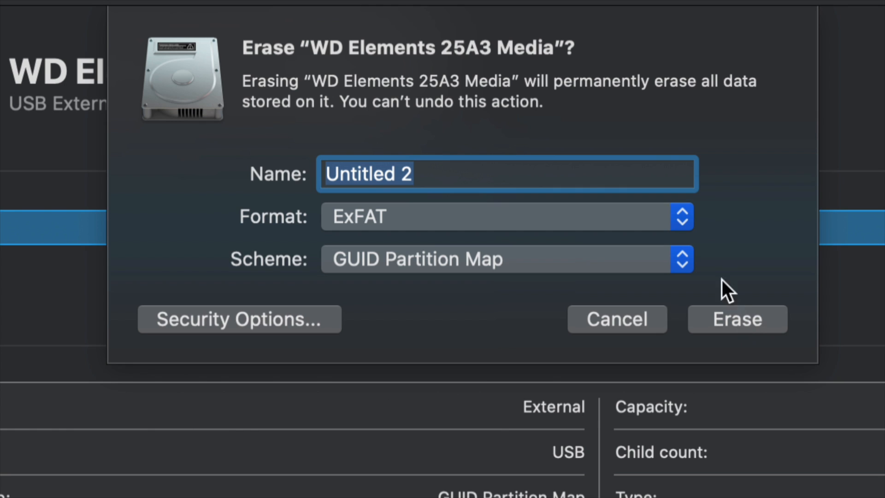
Try Mac OS Extended (Journaled) as the erase format, and return the format to ExFAT
{"action": "left_click", "coordinate": [686, 223]}
{"action": "left_click", "coordinate": [643, 211]}
{"action": "left_click", "coordinate": [673, 223]}
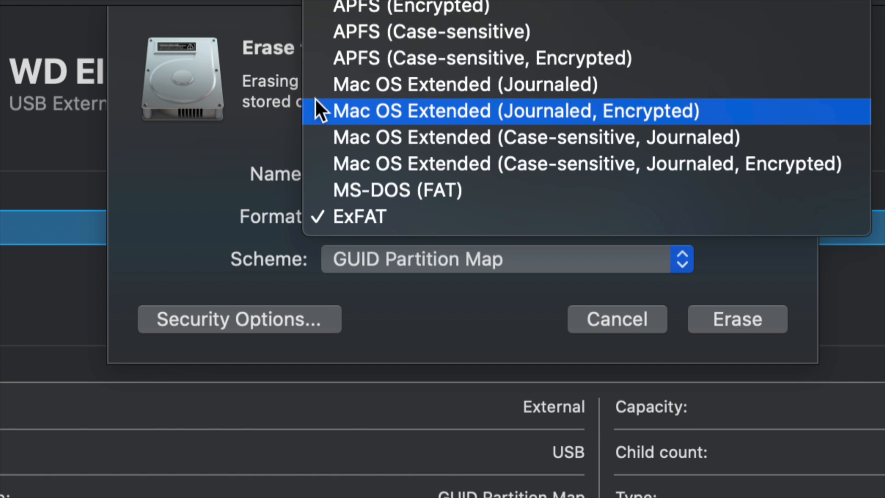
{"action": "left_click", "coordinate": [375, 84]}
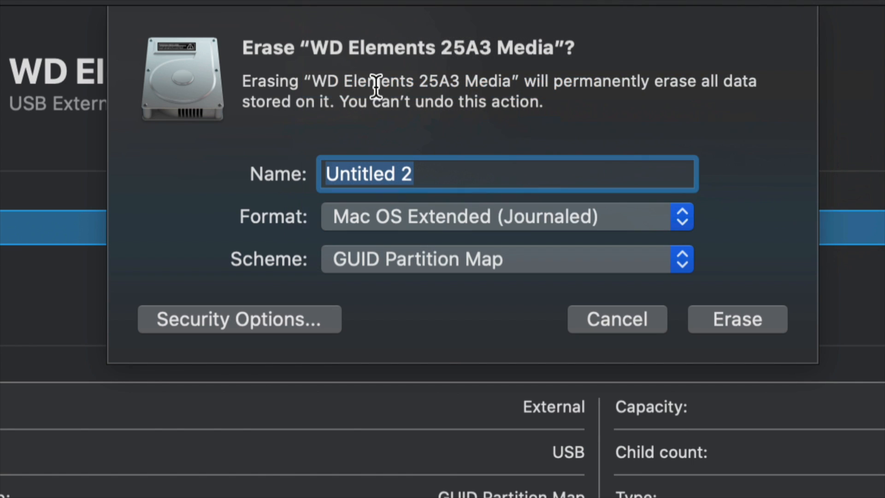
{"action": "left_click", "coordinate": [657, 224]}
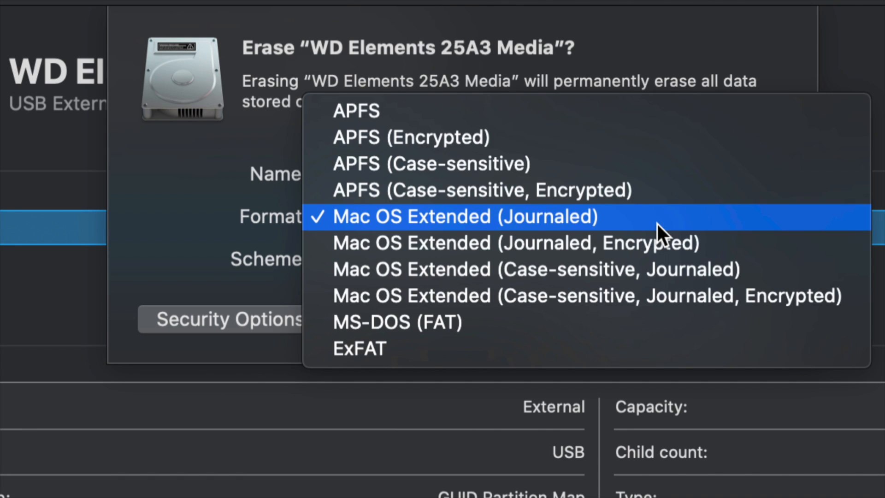
{"action": "left_click", "coordinate": [485, 356]}
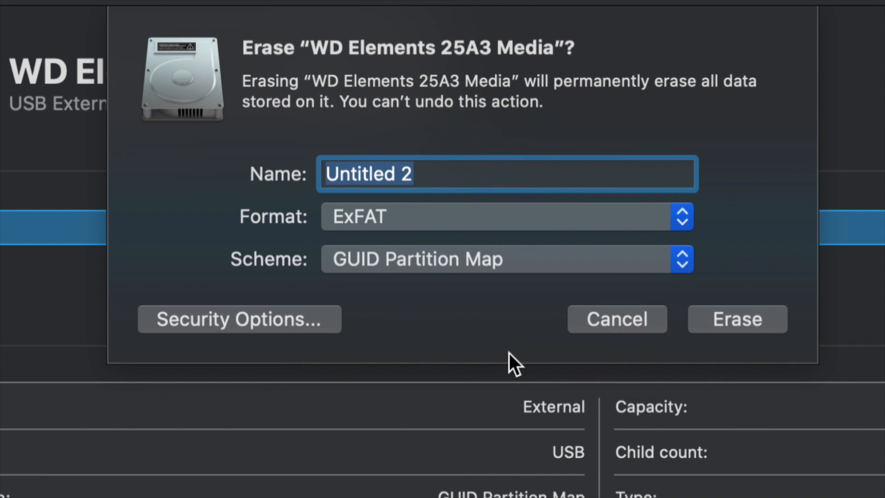
Erase the WD Elements drive with the chosen settings, close the report and select the Untitled 2 volume
{"action": "left_click", "coordinate": [764, 322]}
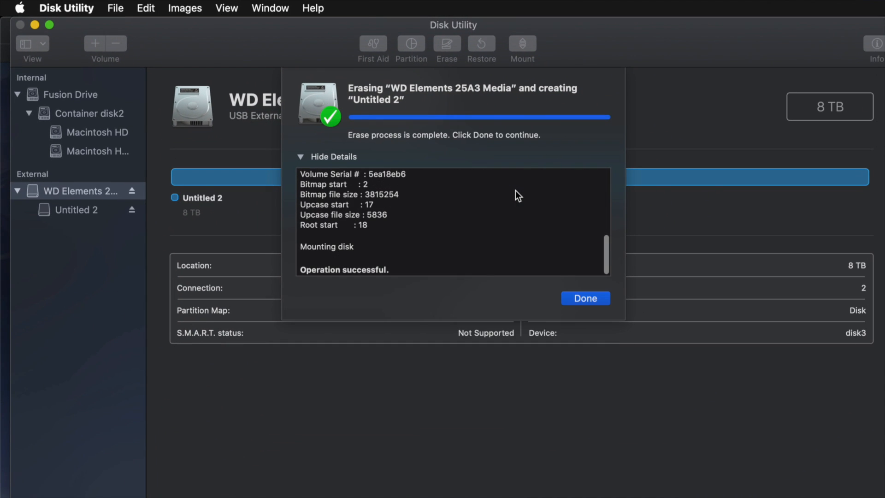
{"action": "left_click", "coordinate": [585, 299]}
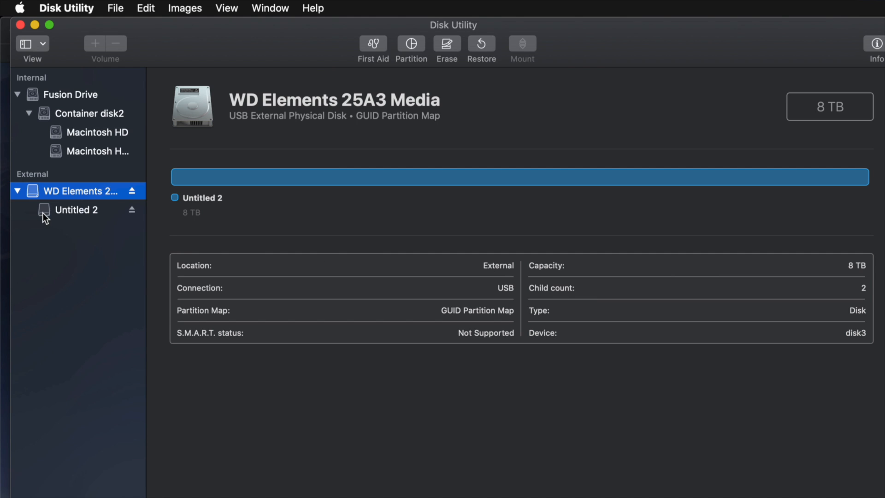
{"action": "left_click", "coordinate": [55, 212]}
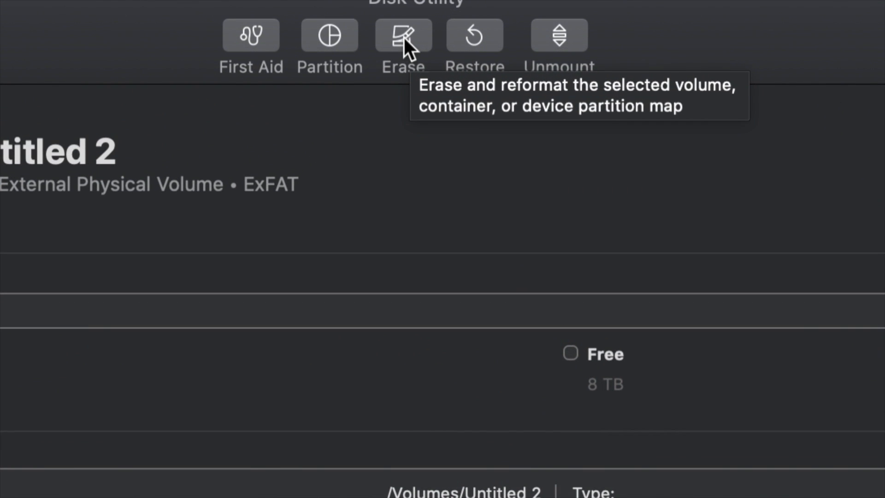
{"action": "left_click", "coordinate": [404, 39]}
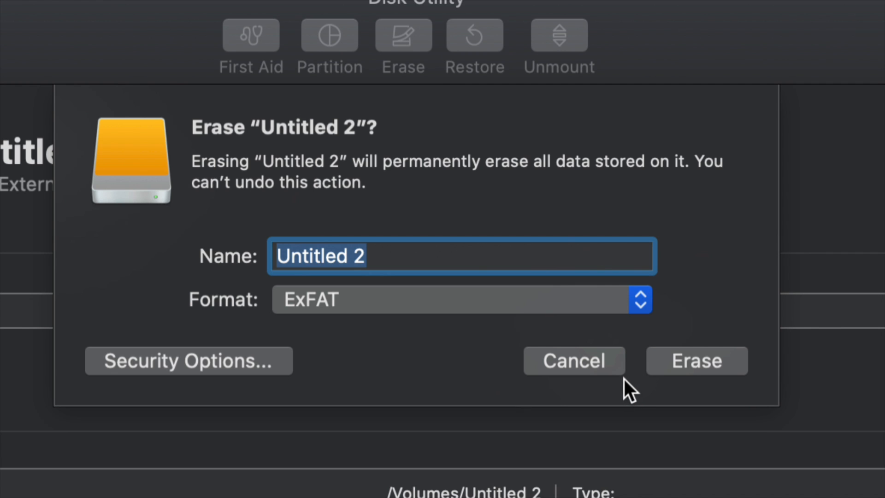
{"action": "left_click", "coordinate": [639, 303]}
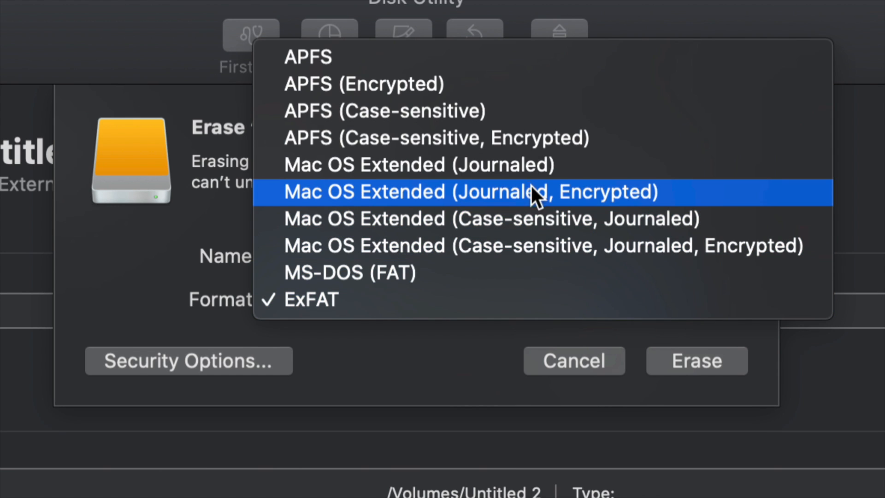
{"action": "left_click", "coordinate": [519, 173]}
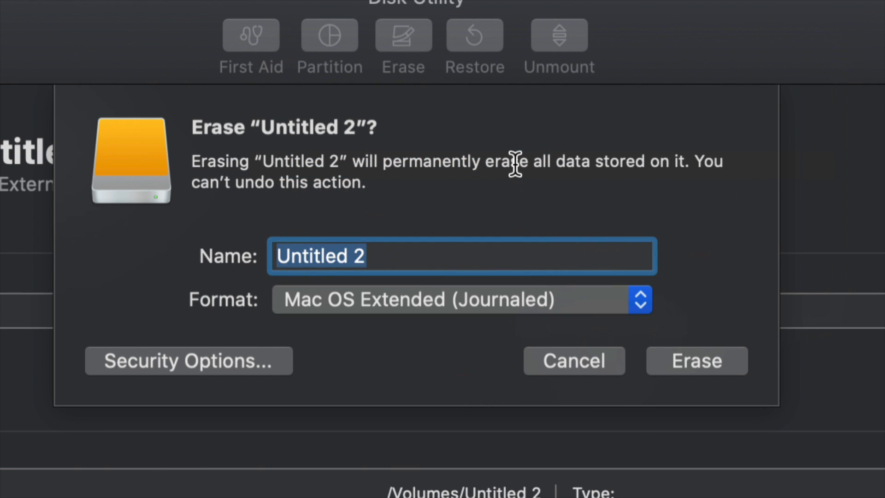
{"action": "left_click", "coordinate": [544, 299]}
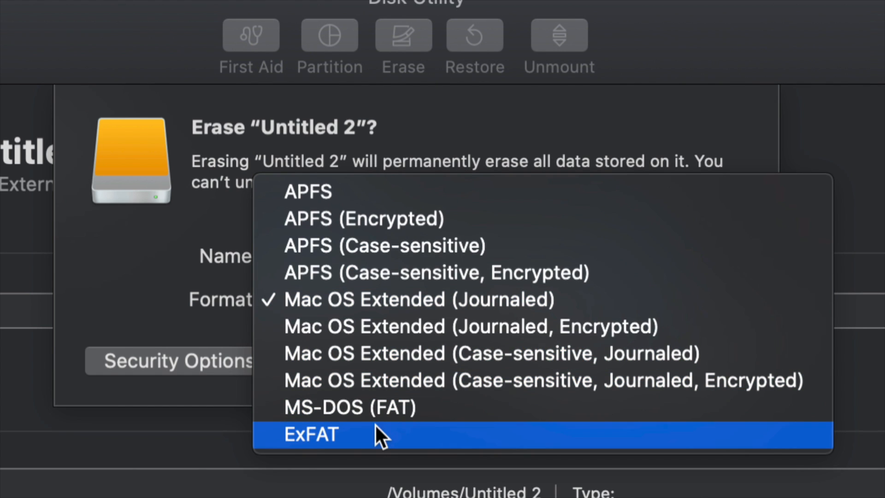
{"action": "left_click", "coordinate": [362, 435]}
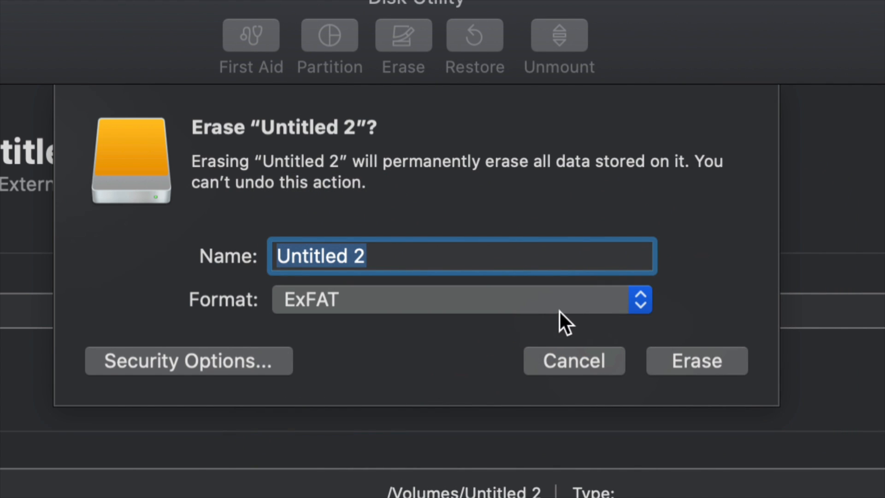
{"action": "left_click", "coordinate": [580, 307]}
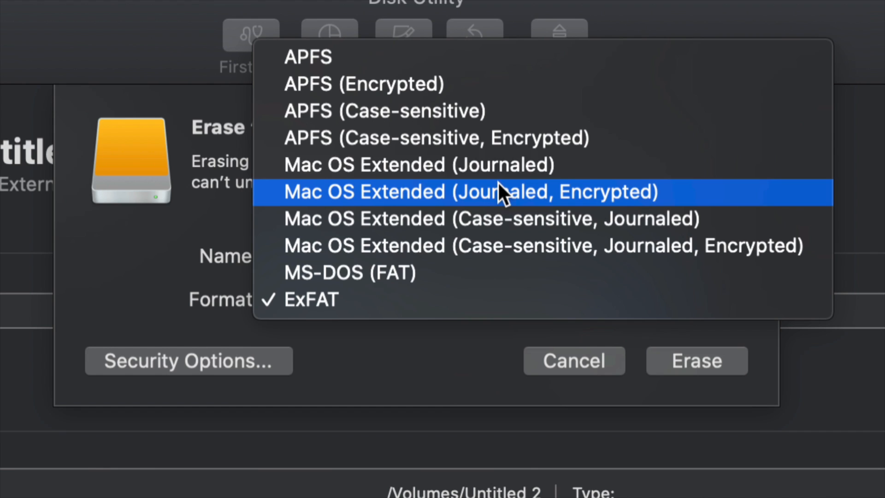
{"action": "left_click", "coordinate": [490, 164]}
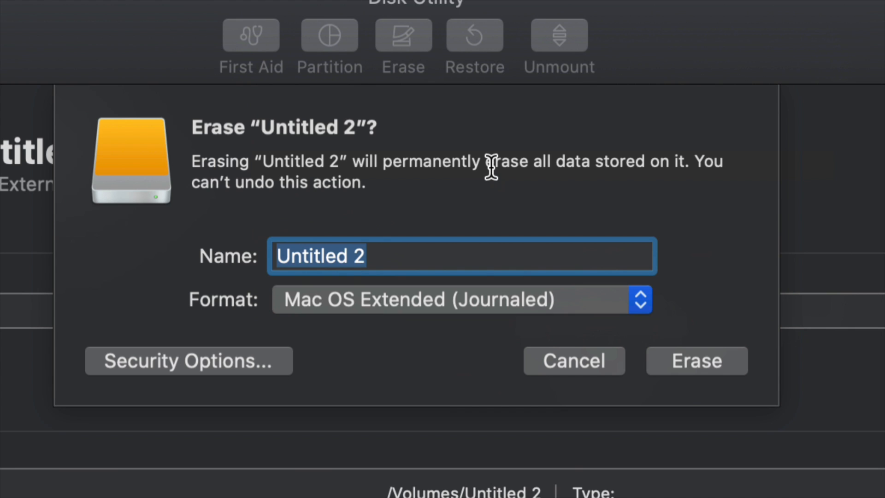
{"action": "left_click", "coordinate": [610, 357]}
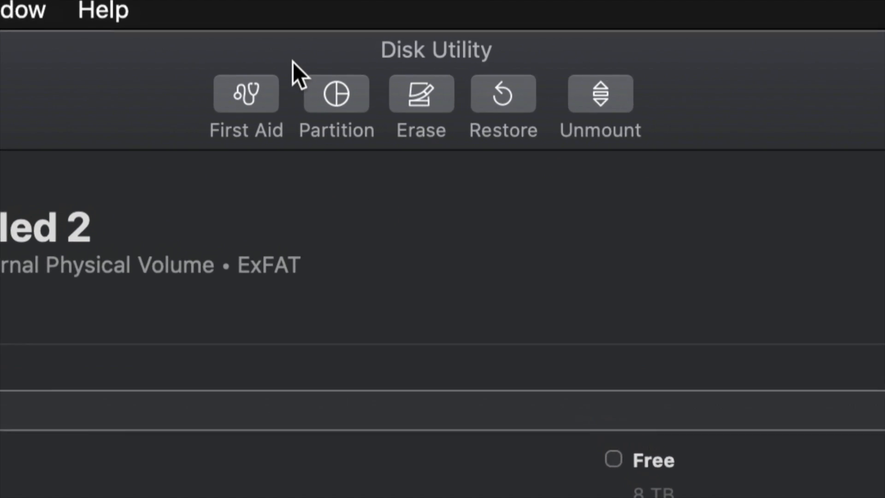
Start partitioning the WD Elements drive and set the Untitled 2 partition's format to Mac OS Extended (Journaled)
{"action": "left_click", "coordinate": [336, 109]}
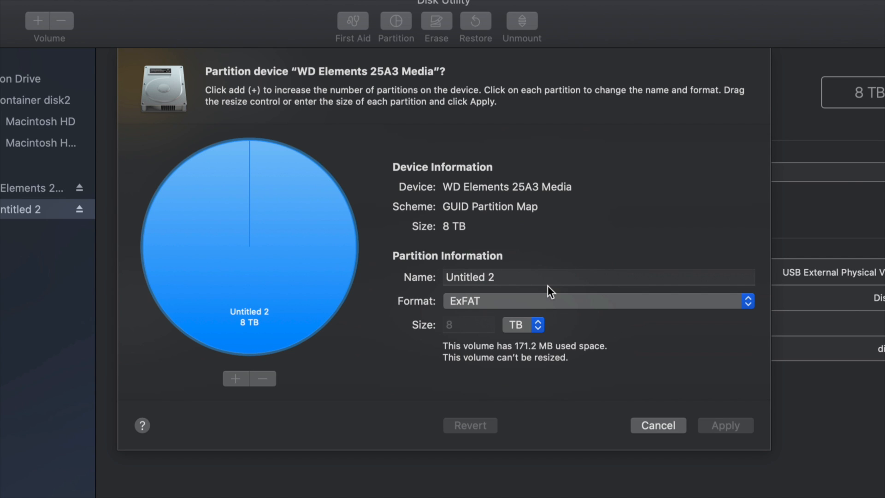
{"action": "left_click", "coordinate": [488, 300]}
{"action": "left_click", "coordinate": [557, 226]}
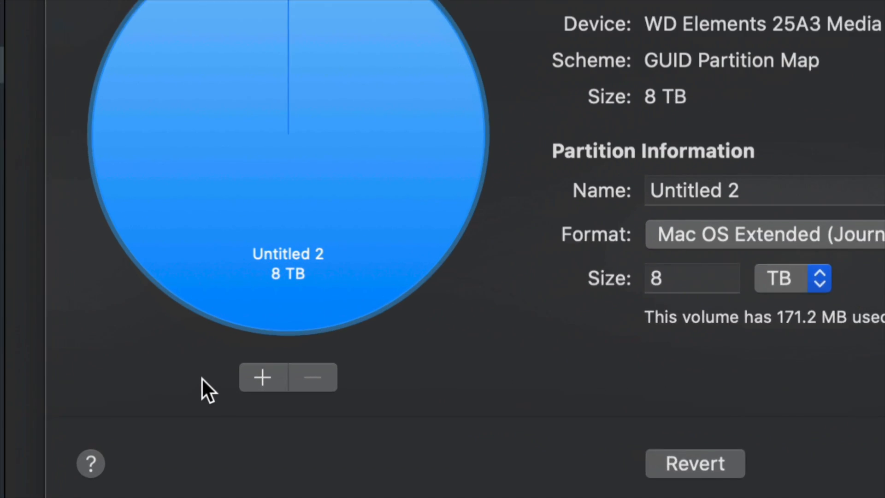
Add three more partitions to the WD Elements drive so it is split into four equal 2 TB parts
{"action": "left_click", "coordinate": [267, 377]}
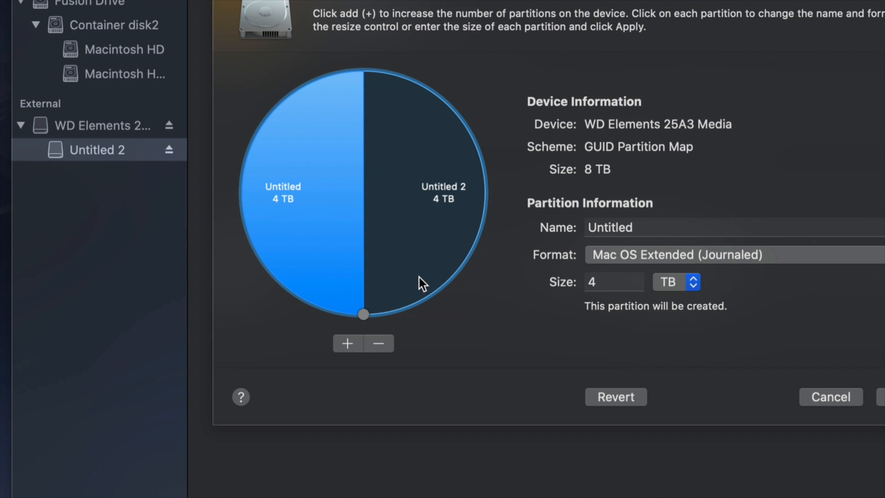
{"action": "left_click", "coordinate": [349, 344]}
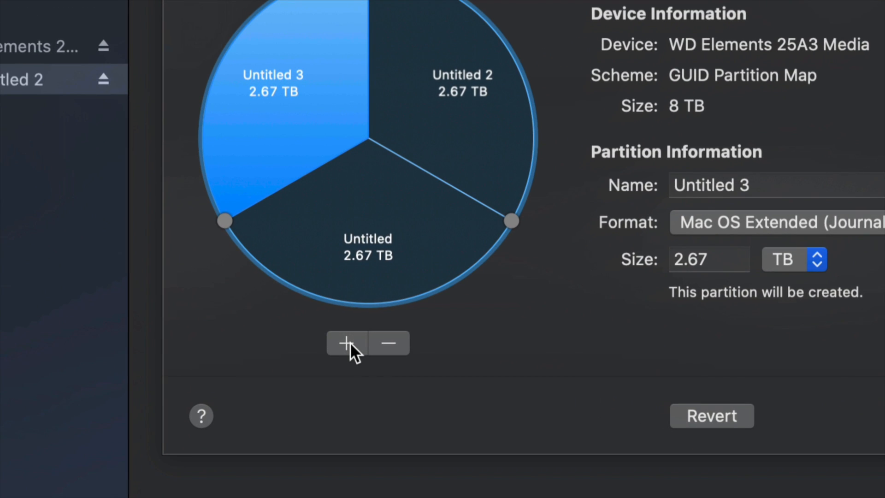
{"action": "left_click", "coordinate": [354, 345]}
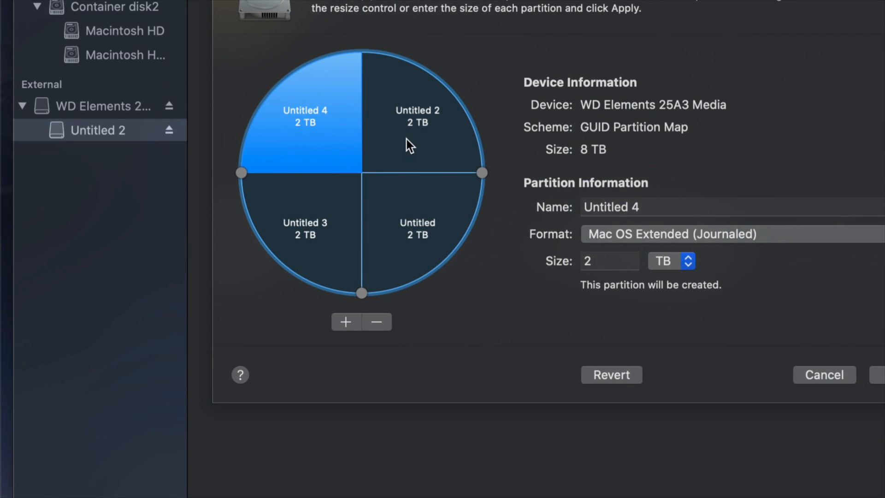
Remove the 2 TB partition named Untitled from the WD Elements layout so its space goes to Untitled 2
{"action": "left_click", "coordinate": [407, 139]}
{"action": "left_click", "coordinate": [747, 53]}
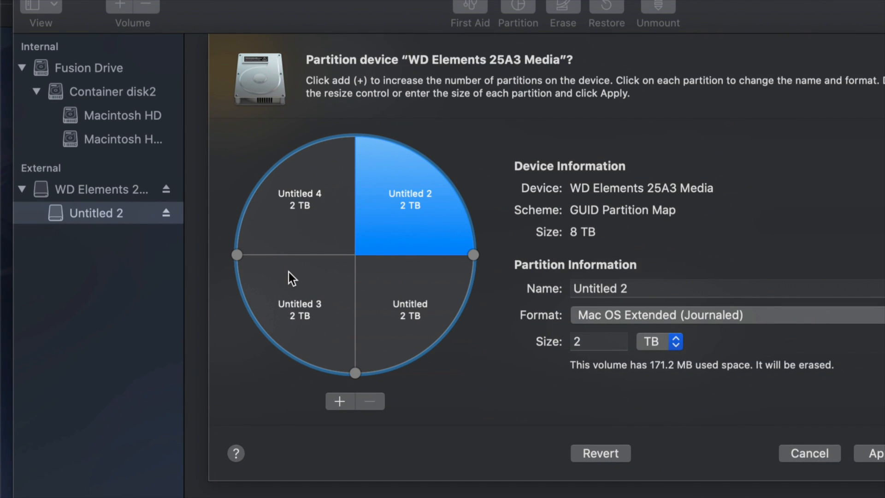
{"action": "left_click", "coordinate": [376, 314]}
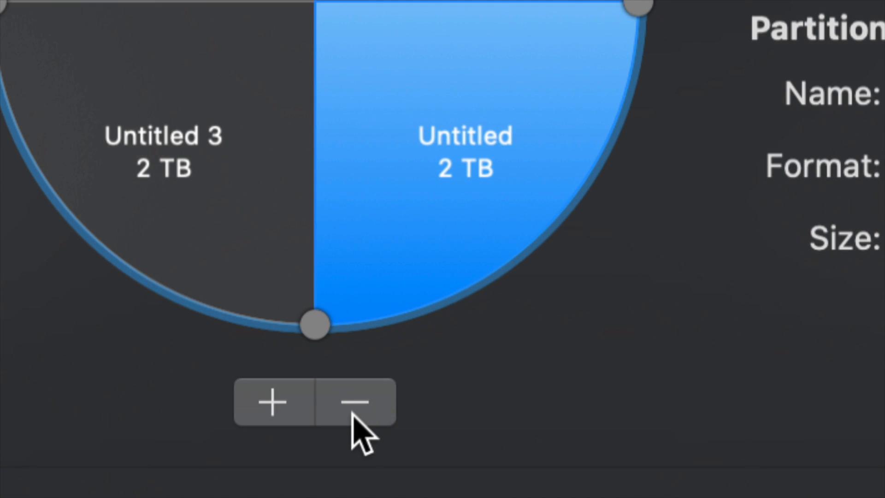
{"action": "left_click", "coordinate": [369, 402]}
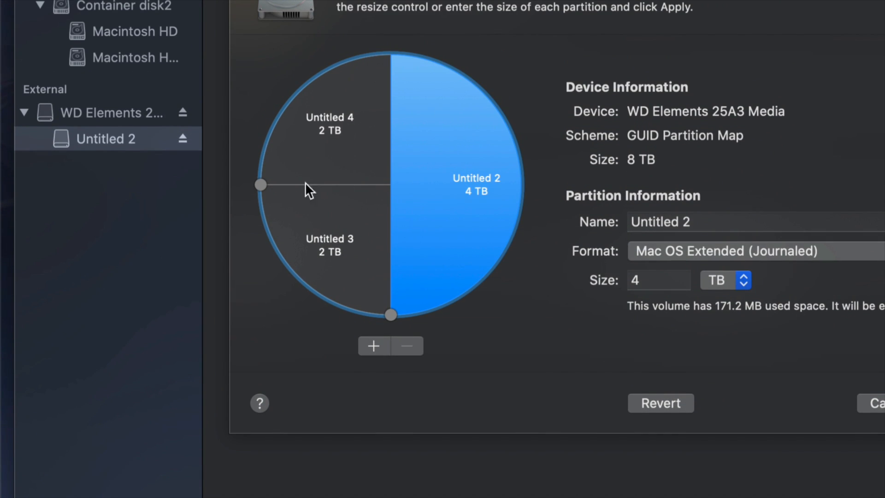
Move the partition boundaries so Untitled 3 takes about 4.03 TB and Untitled 4 about 1.74 TB
{"action": "left_click", "coordinate": [378, 223]}
{"action": "left_click", "coordinate": [429, 212]}
{"action": "left_click", "coordinate": [370, 152]}
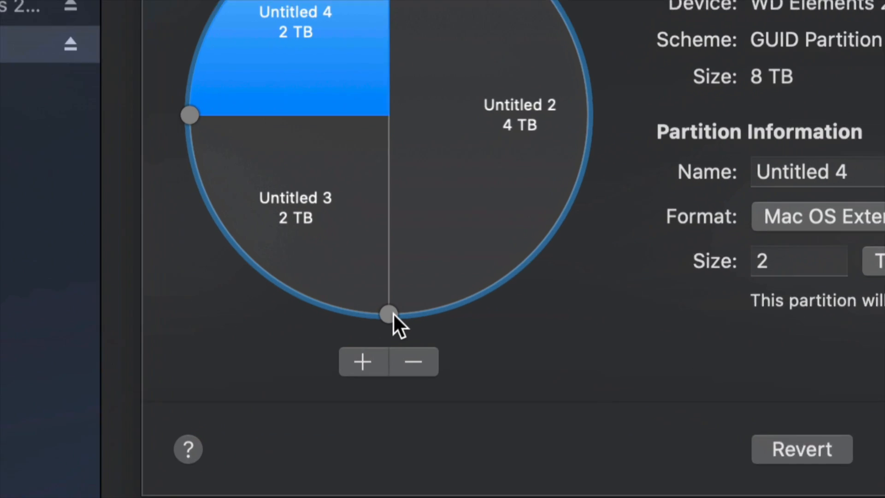
{"action": "left_click_drag", "start_coordinate": [390, 315], "coordinate": [593, 134]}
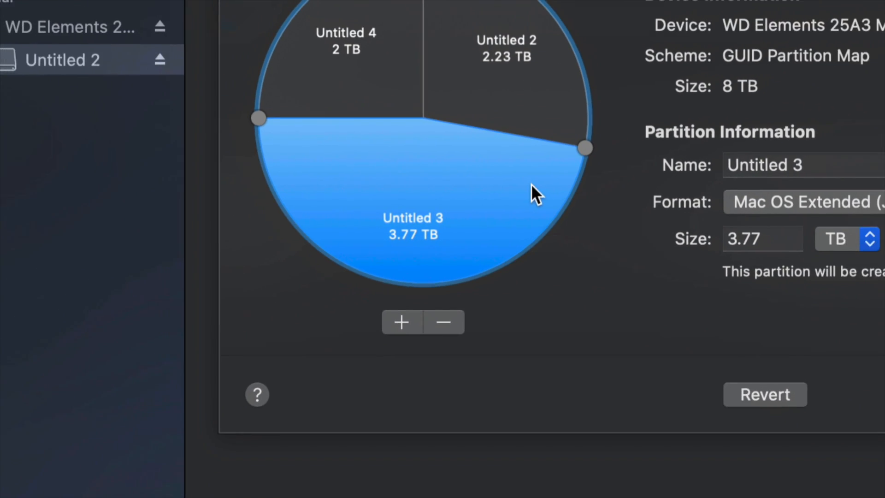
{"action": "left_click_drag", "start_coordinate": [277, 120], "coordinate": [280, 90]}
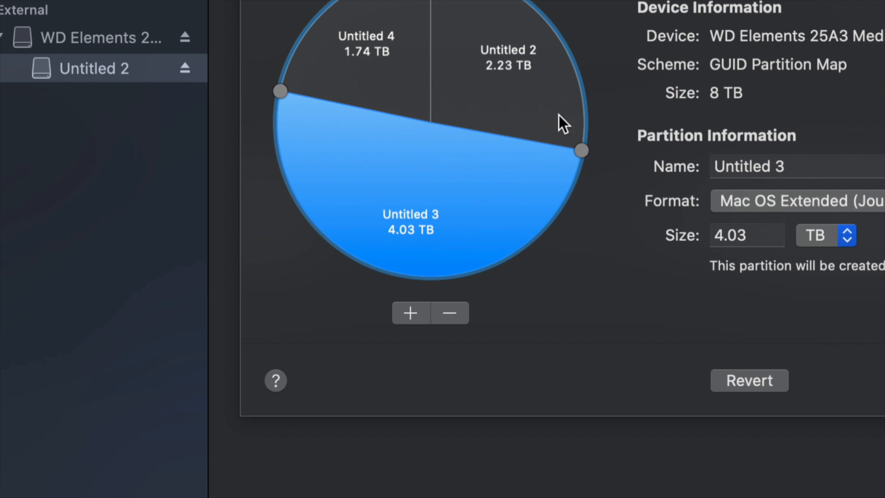
Move the boundary between Untitled 2 and Untitled 3 so Untitled 2 takes about 3.53 TB
{"action": "left_click_drag", "start_coordinate": [575, 145], "coordinate": [544, 199]}
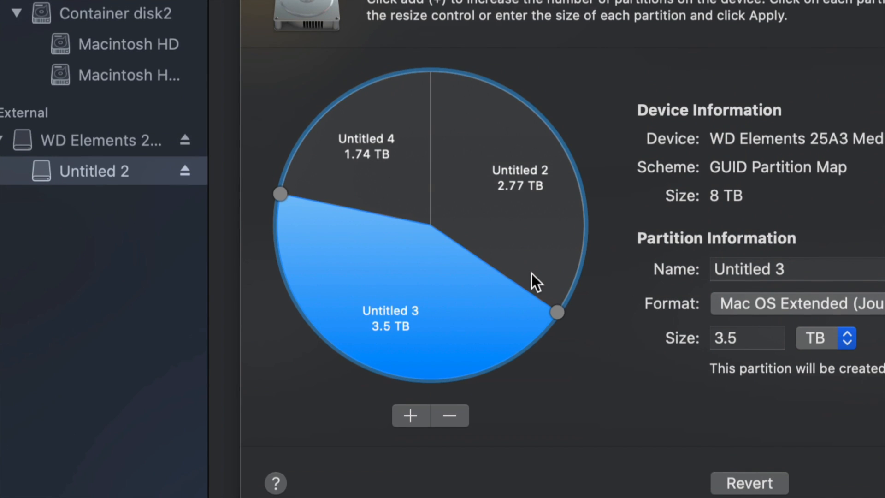
{"action": "left_click", "coordinate": [568, 286]}
{"action": "mouse_move", "coordinate": [560, 306]}
{"action": "left_mouse_down"}
{"action": "mouse_move", "coordinate": [577, 253]}
{"action": "mouse_move", "coordinate": [562, 305]}
{"action": "mouse_move", "coordinate": [515, 350]}
{"action": "mouse_move", "coordinate": [560, 293]}
{"action": "left_mouse_up"}
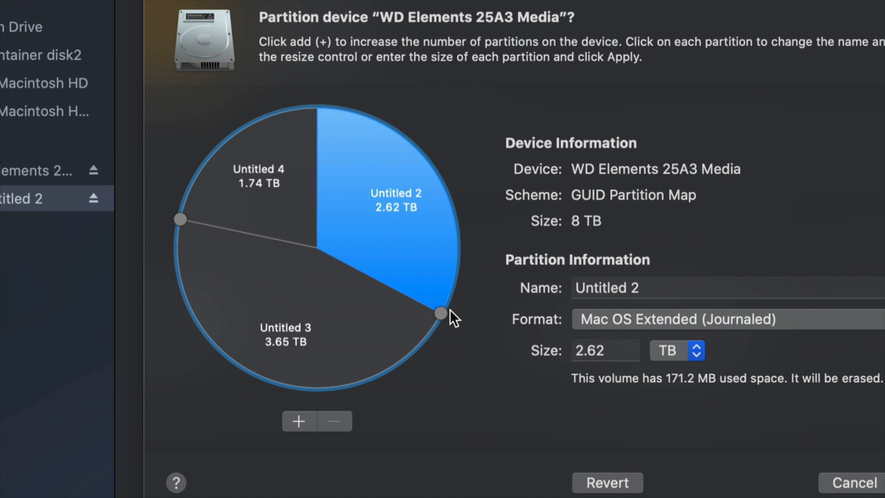
{"action": "left_click_drag", "start_coordinate": [444, 312], "coordinate": [377, 401]}
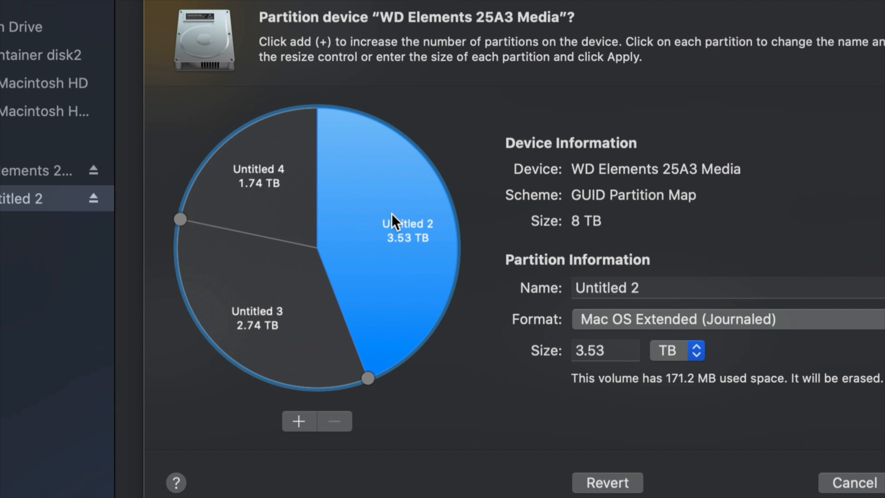
Rename the Untitled 2 partition as timemachine
{"action": "left_click", "coordinate": [671, 290]}
{"action": "key", "text": "super+a"}
{"action": "type", "text": "timemachn"}
{"action": "key", "text": "BackSpace"}
{"action": "type", "text": "ine"}
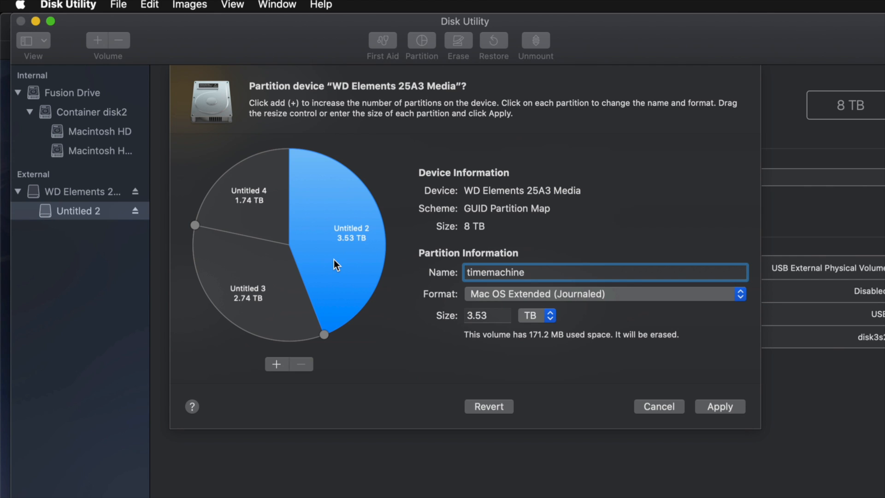
Rename the Untitled 4 partition as pc and set its format to ExFAT
{"action": "left_click", "coordinate": [266, 200]}
{"action": "left_click", "coordinate": [534, 274]}
{"action": "key", "text": "super+a"}
{"action": "type", "text": "pc"}
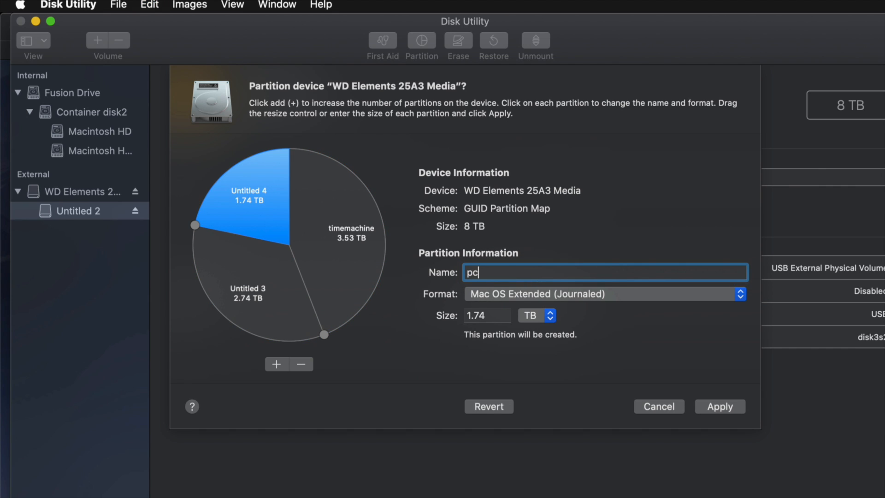
{"action": "left_click", "coordinate": [582, 299]}
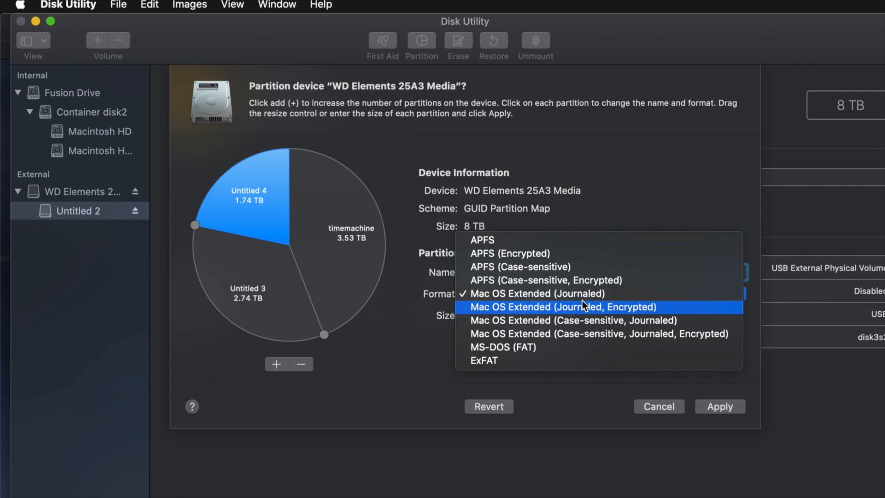
{"action": "left_click", "coordinate": [498, 360]}
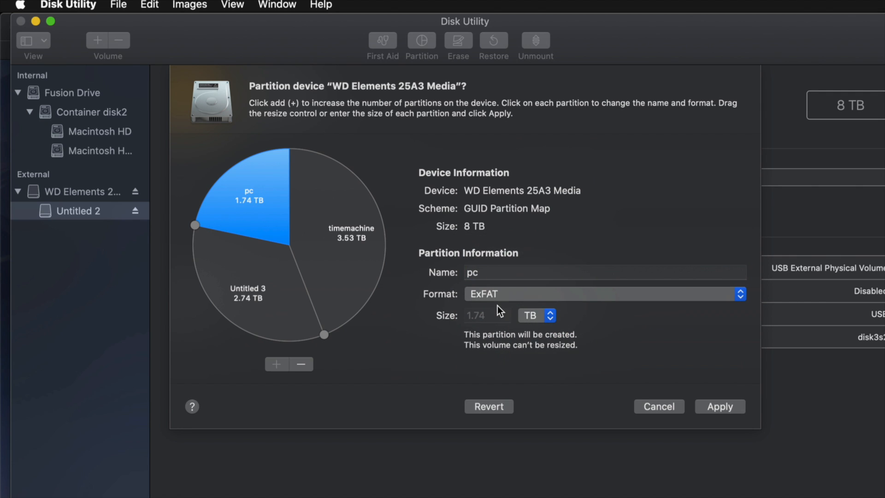
Rename the Untitled 3 partition as mac
{"action": "left_click", "coordinate": [269, 304]}
{"action": "left_click", "coordinate": [565, 271]}
{"action": "type", "text": "mac"}
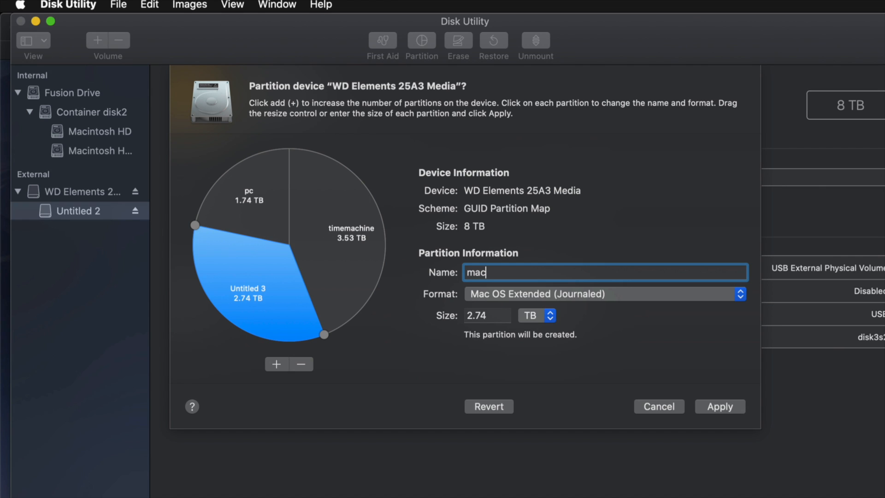
Remove the mac partition from the layout and keep ExFAT as the pc partition's format
{"action": "left_click", "coordinate": [264, 289]}
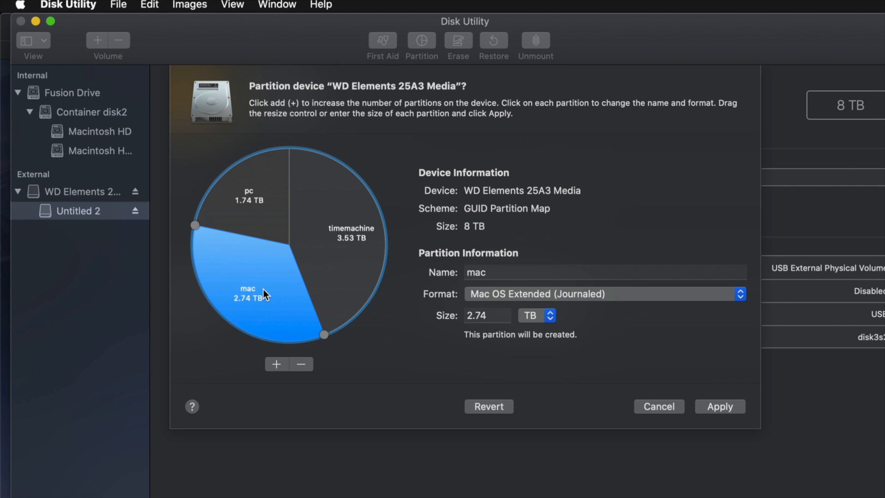
{"action": "left_click", "coordinate": [302, 364]}
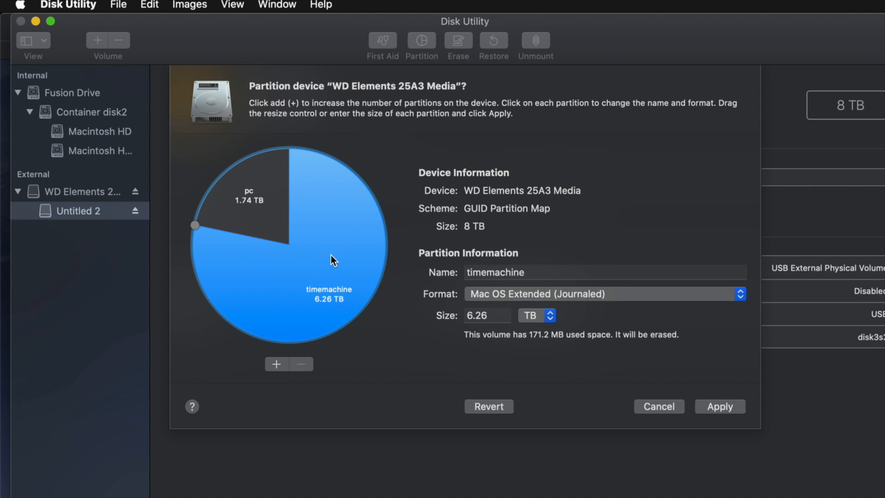
{"action": "left_click", "coordinate": [254, 220]}
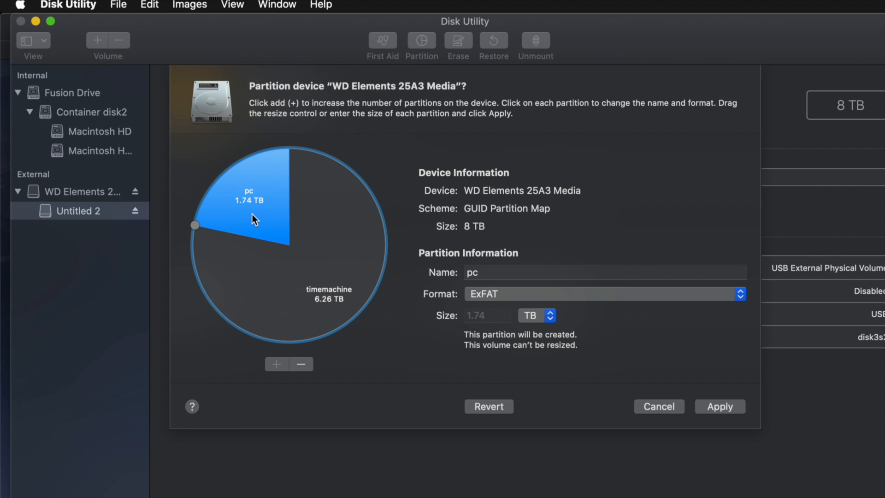
{"action": "left_click", "coordinate": [521, 295]}
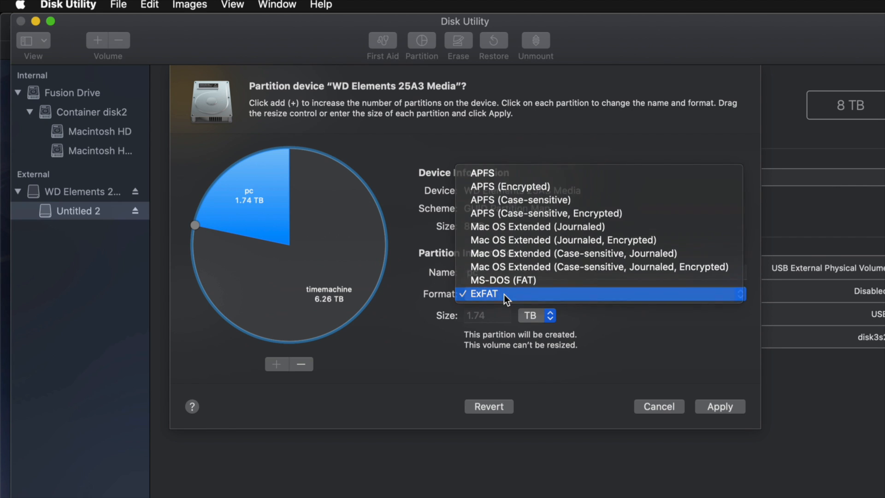
{"action": "left_click", "coordinate": [504, 294]}
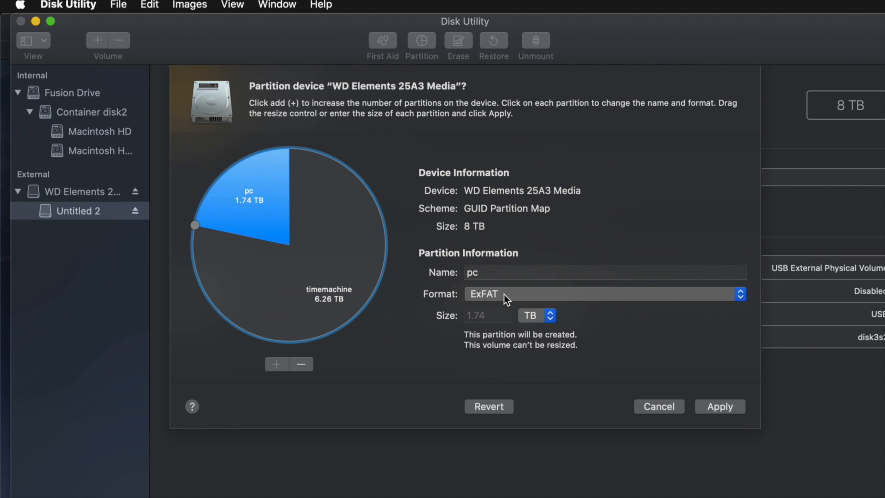
Apply the timemachine and pc partition layout to the WD Elements drive, and close the finished report
{"action": "left_click", "coordinate": [367, 255]}
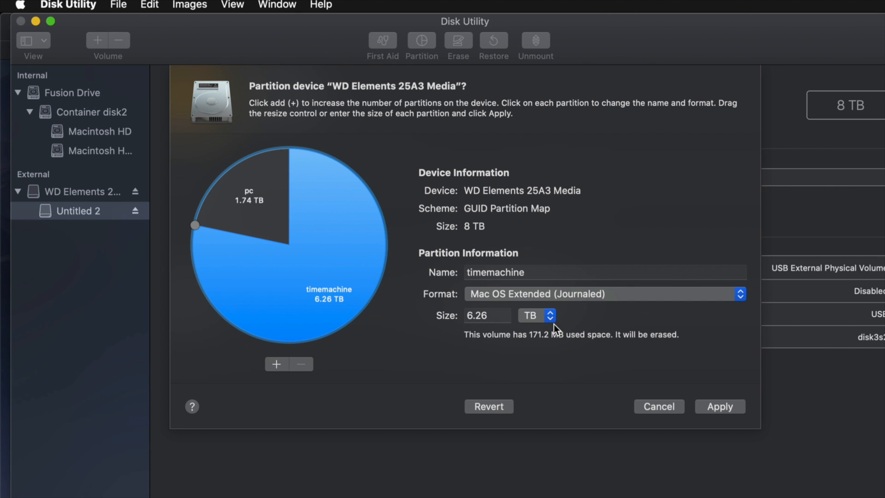
{"action": "left_click", "coordinate": [728, 409]}
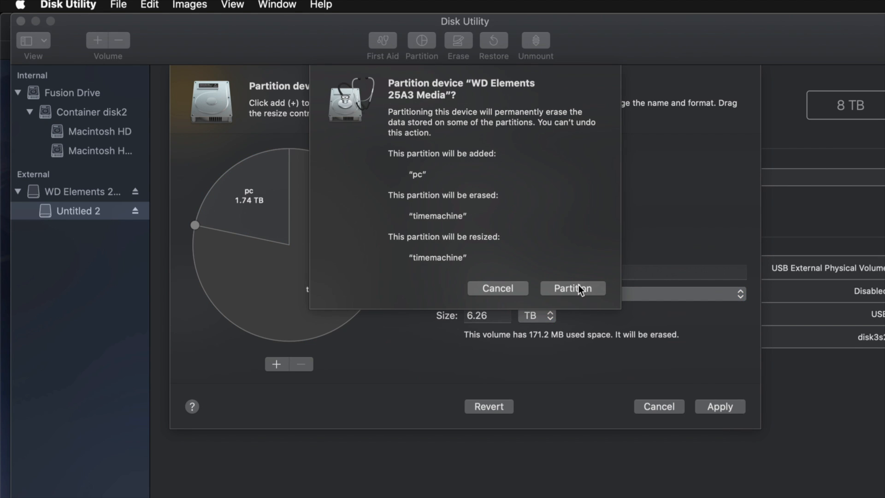
{"action": "left_click", "coordinate": [579, 287]}
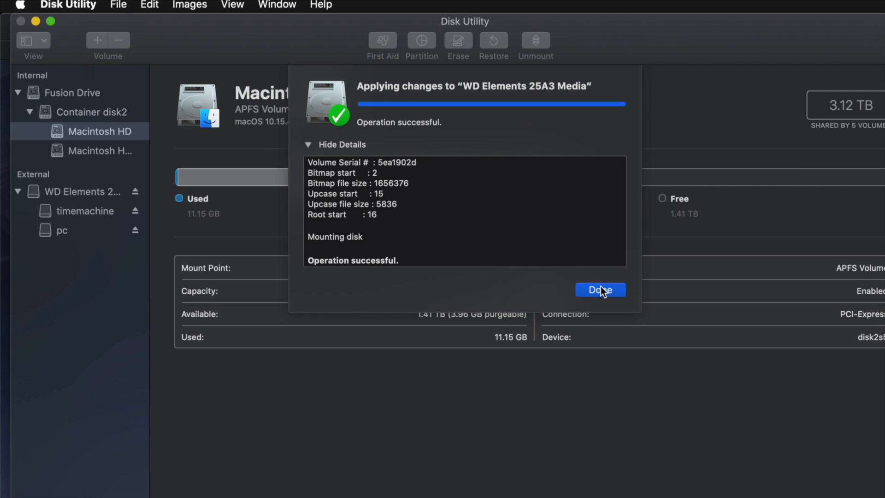
{"action": "left_click", "coordinate": [593, 290]}
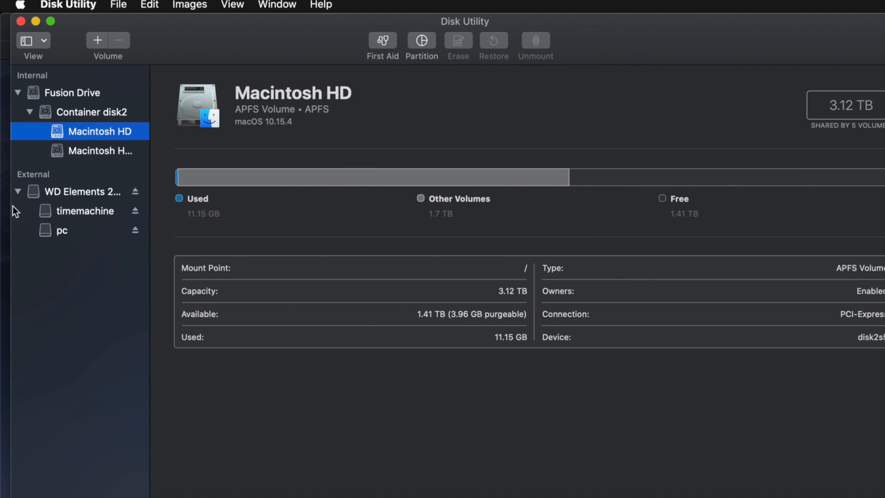
Look at the timemachine and pc volumes, and switch to Finder to open each of them
{"action": "left_click", "coordinate": [75, 211]}
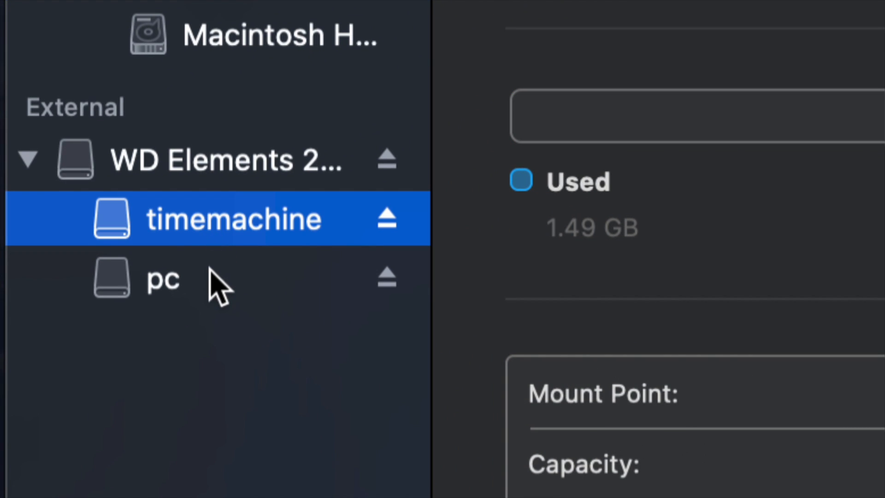
{"action": "left_click", "coordinate": [210, 275]}
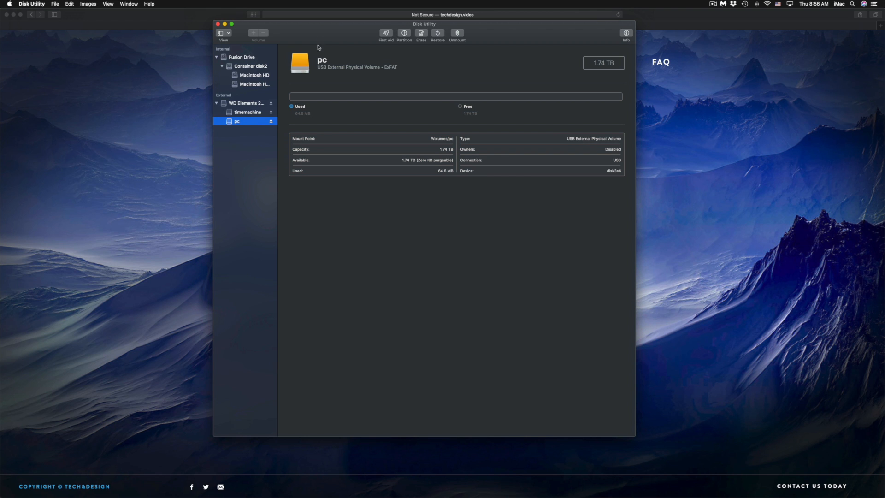
{"action": "mouse_move", "coordinate": [221, 493]}
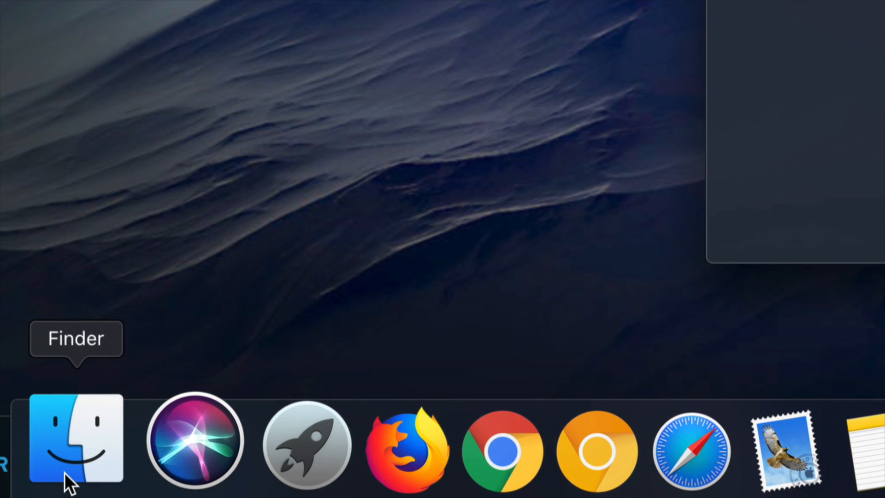
{"action": "left_click", "coordinate": [64, 472]}
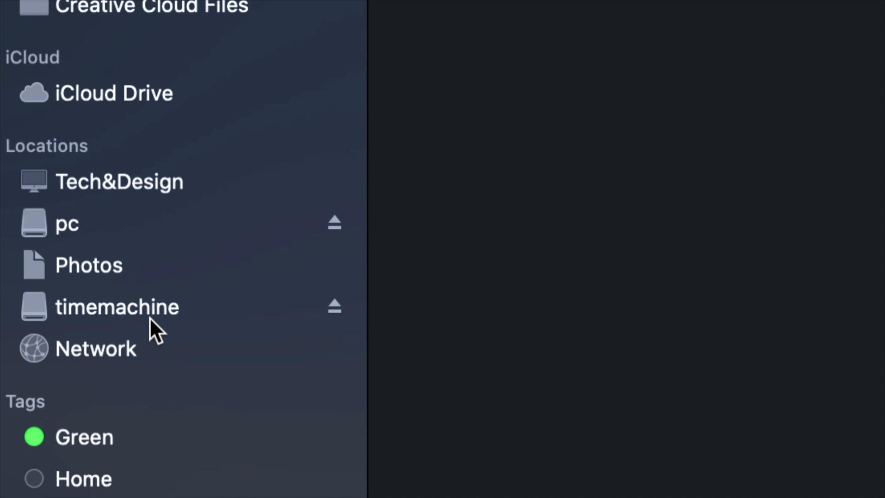
{"action": "left_click", "coordinate": [62, 223]}
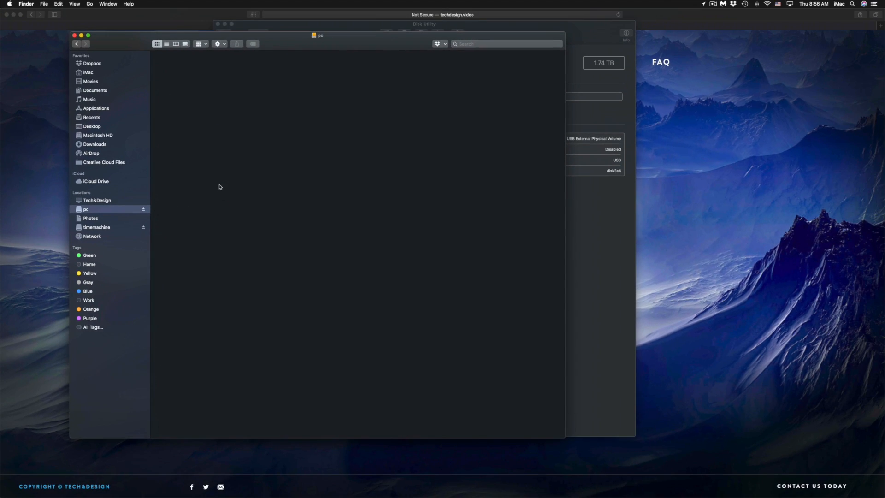
{"action": "left_click_drag", "start_coordinate": [291, 48], "coordinate": [324, 99]}
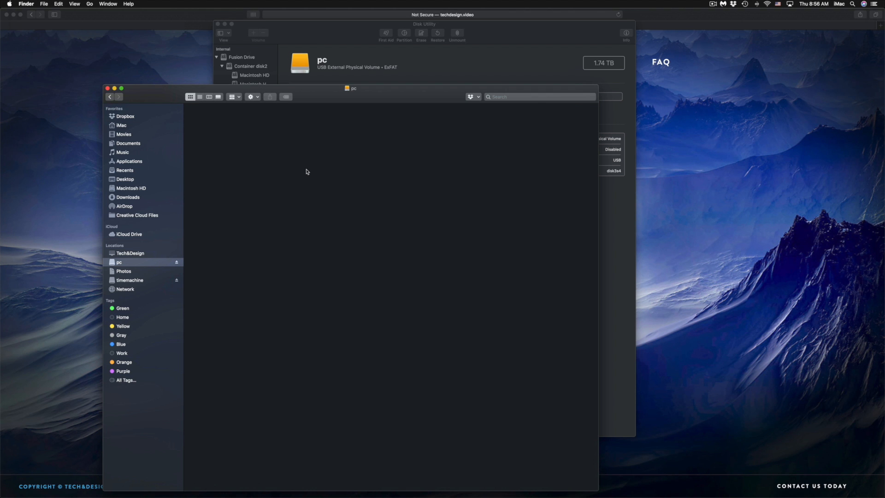
{"action": "left_click", "coordinate": [133, 282]}
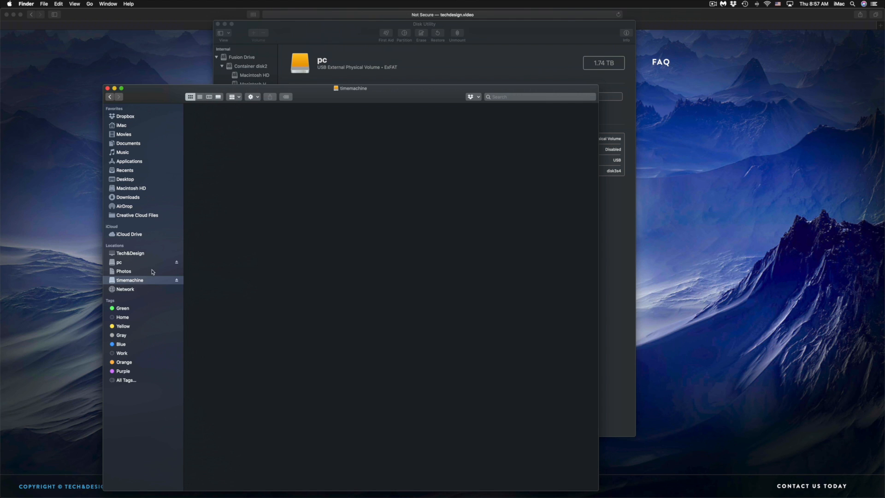
Switch to System Preferences, and in the Time Machine settings open the selection for adding or removing a backup disk
{"action": "mouse_move", "coordinate": [557, 493]}
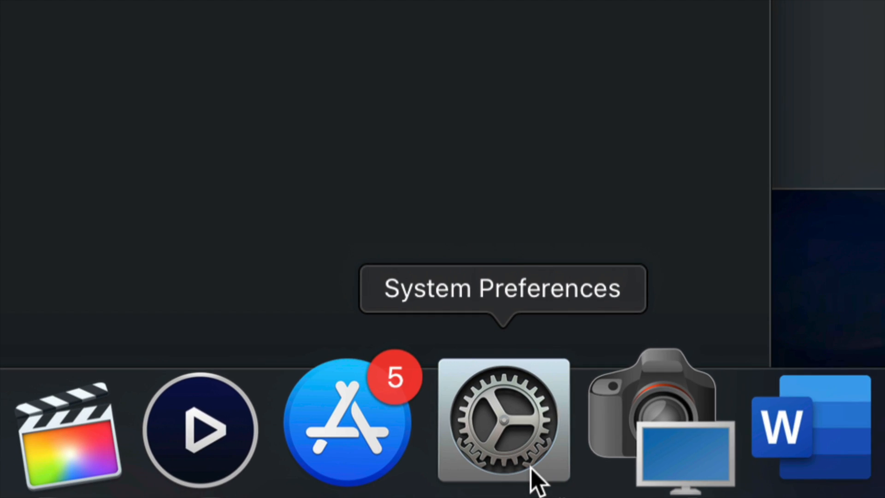
{"action": "left_click", "coordinate": [531, 468]}
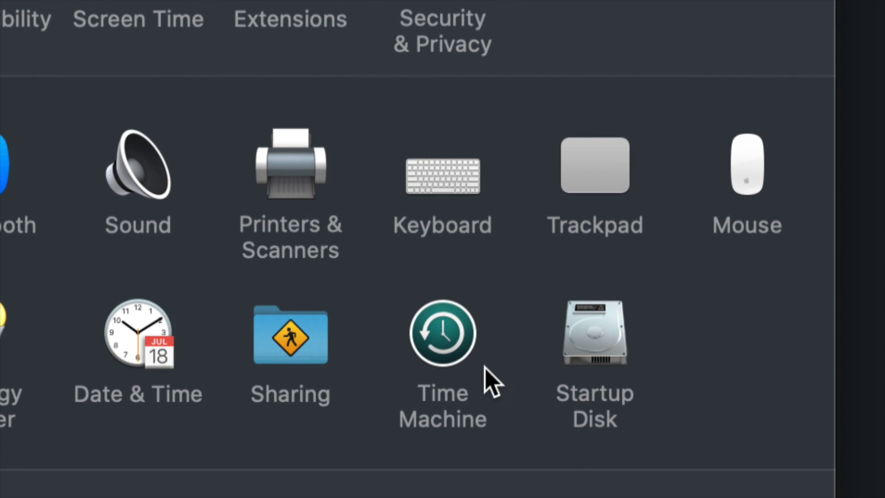
{"action": "left_click", "coordinate": [453, 349]}
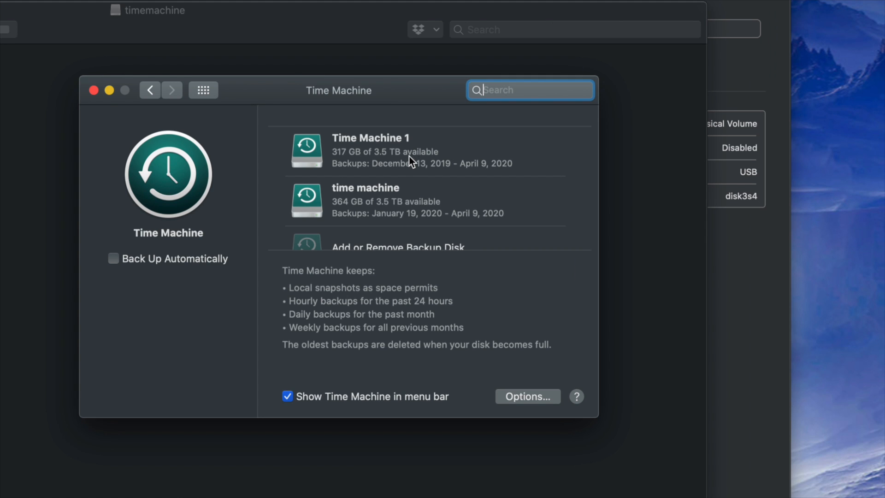
{"action": "scroll", "coordinate": [408, 156], "scroll_direction": "down", "scroll_amount": 2}
{"action": "scroll", "coordinate": [408, 156], "scroll_direction": "up", "scroll_amount": 2}
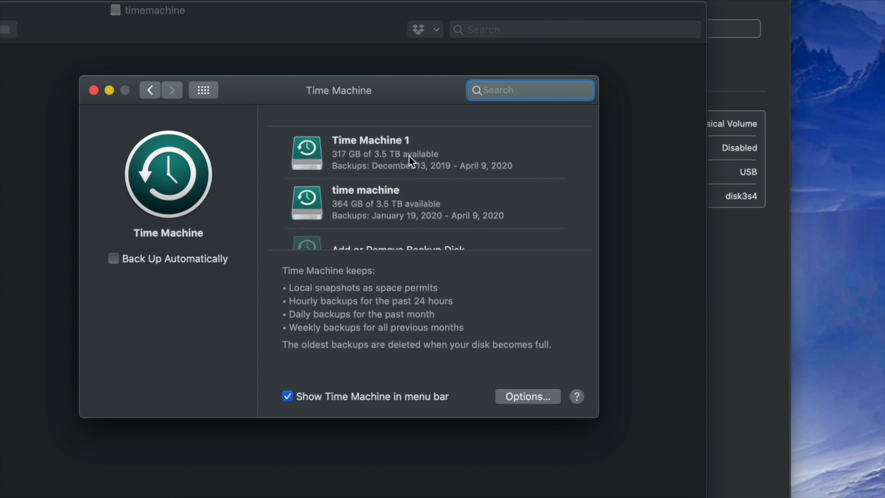
{"action": "scroll", "coordinate": [409, 156], "scroll_direction": "down", "scroll_amount": 2}
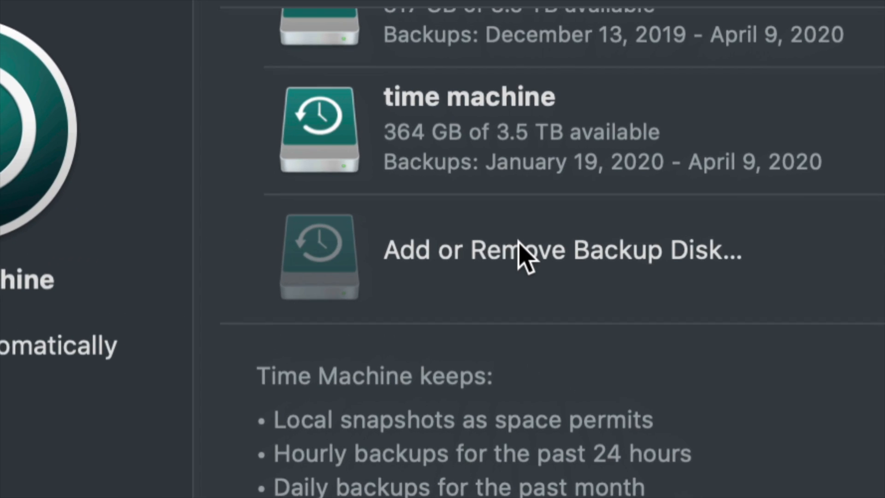
{"action": "left_click", "coordinate": [566, 255]}
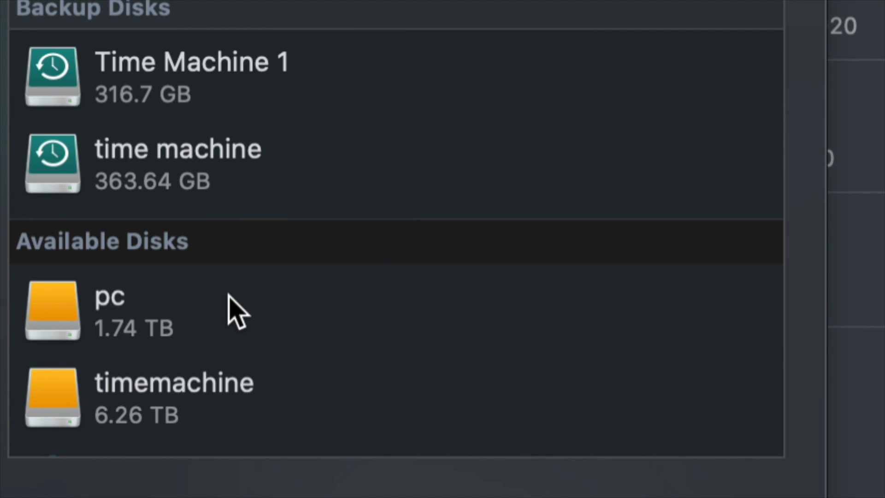
Add the 6.26 TB timemachine volume as a Time Machine backup disk without encrypting its backups
{"action": "scroll", "coordinate": [229, 297], "scroll_direction": "down", "scroll_amount": 3}
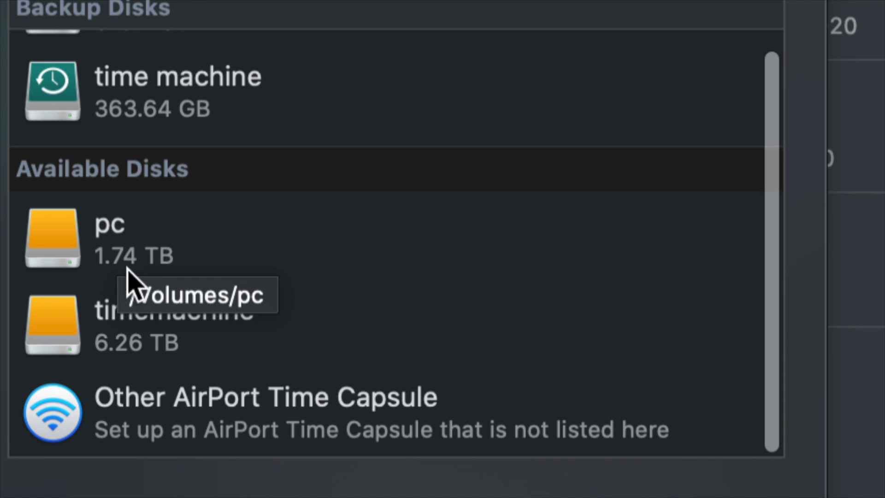
{"action": "left_click", "coordinate": [169, 331]}
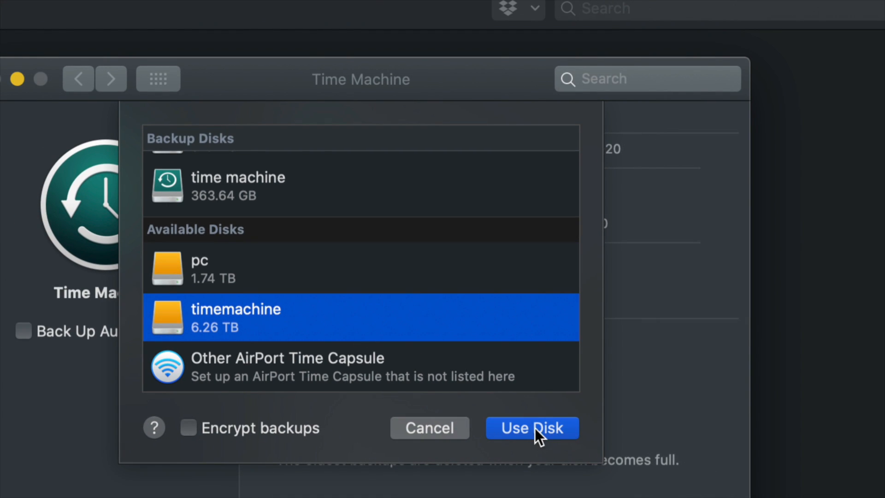
{"action": "left_click", "coordinate": [521, 425]}
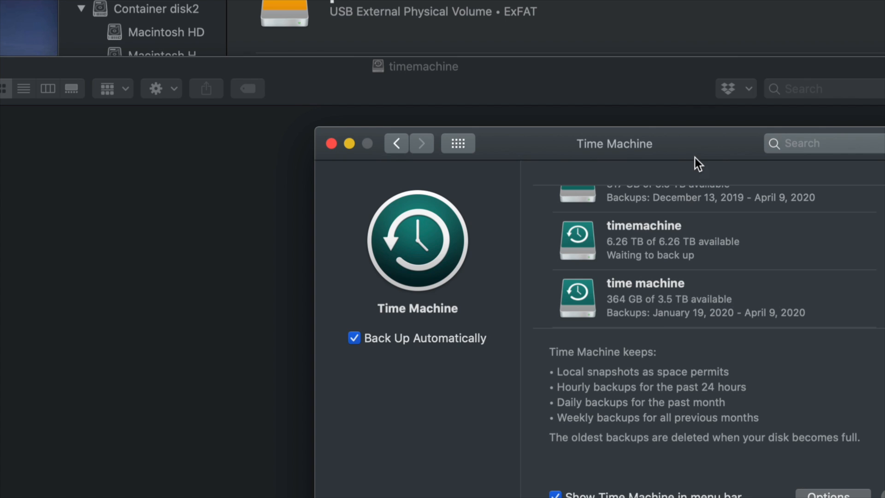
Reposition the Time Machine settings window and check the Time Machine backup status
{"action": "left_click_drag", "start_coordinate": [695, 156], "coordinate": [523, 104]}
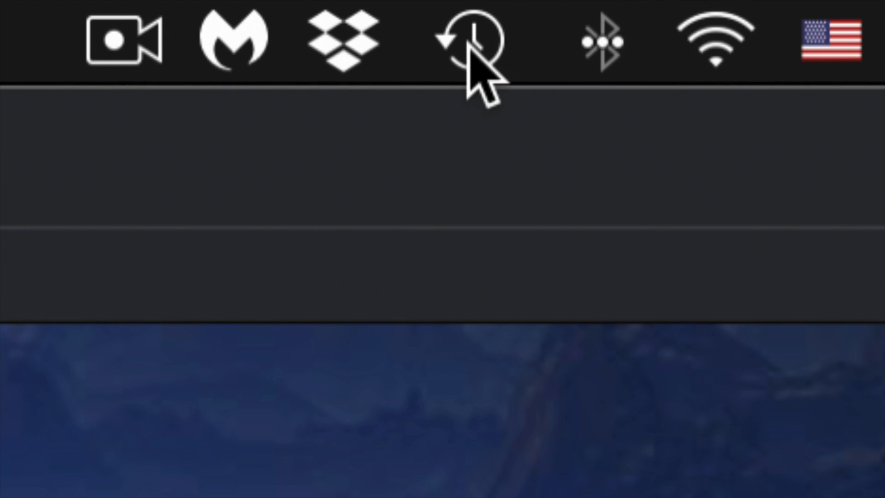
{"action": "left_click", "coordinate": [467, 54]}
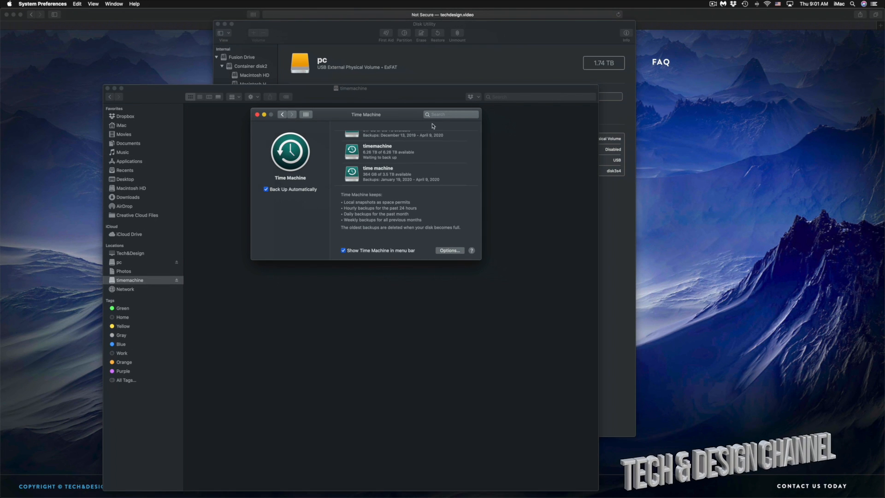
{"action": "left_click_drag", "start_coordinate": [378, 117], "coordinate": [488, 163]}
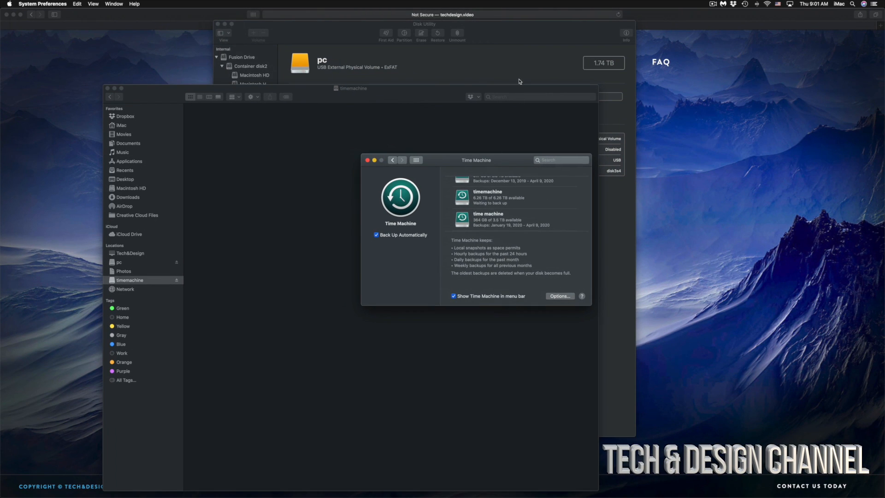
Switch to Disk Utility to view the pc volume, and return to the techdesign.video page in Safari
{"action": "left_click", "coordinate": [490, 39]}
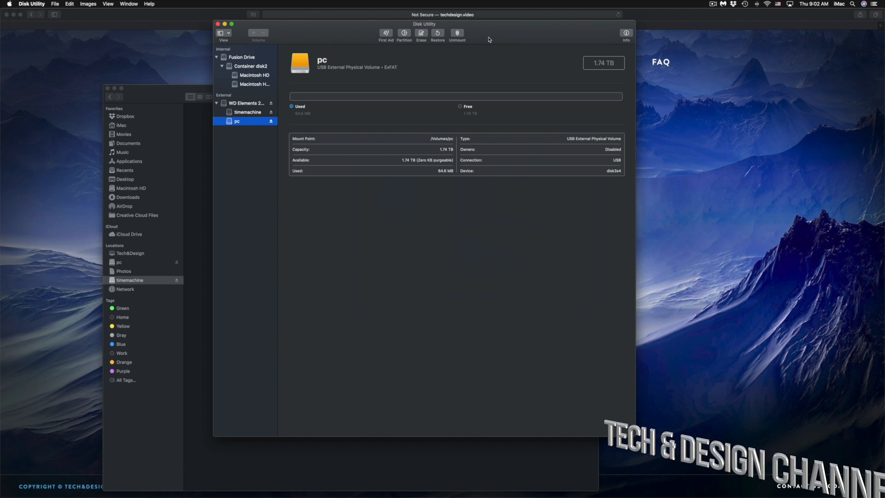
{"action": "left_click", "coordinate": [760, 124]}
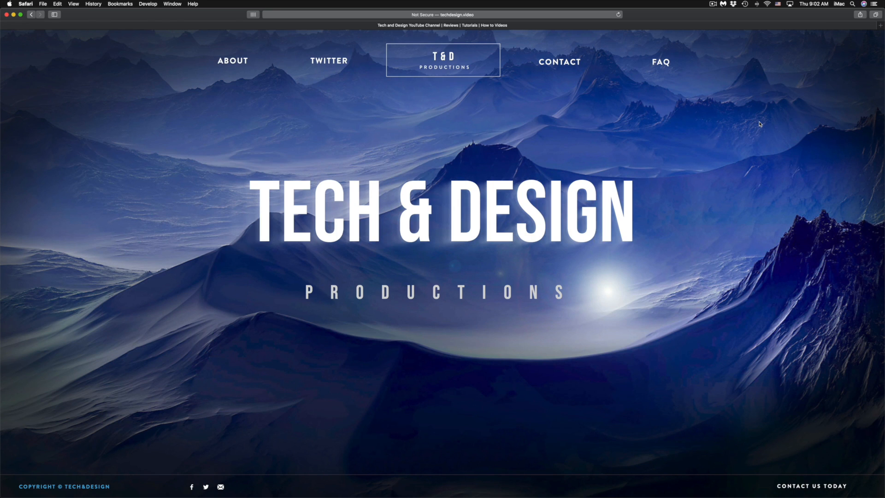